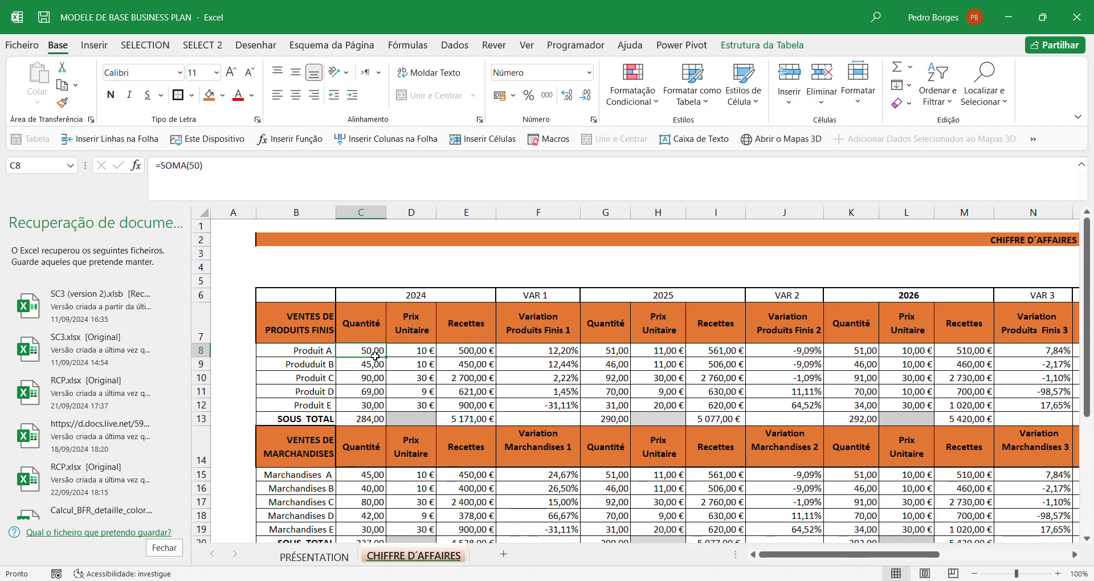
# Step: Examine the 2024 quantity, unit price and receipts columns, including the Recettes formula for Produit A in E8
pyautogui.click(376, 342)
pyautogui.click(402, 332)
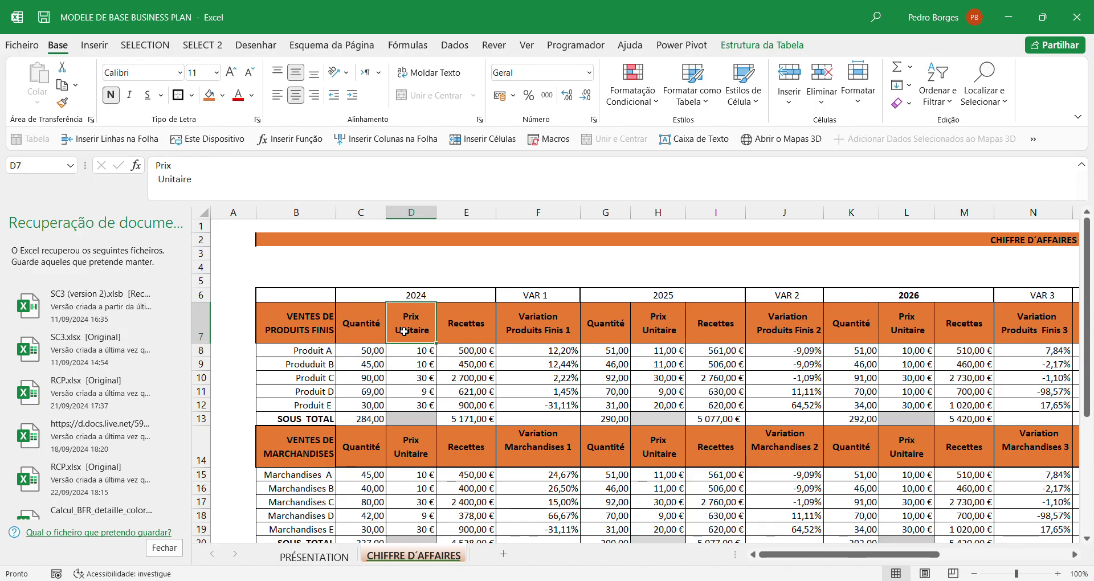
pyautogui.click(472, 331)
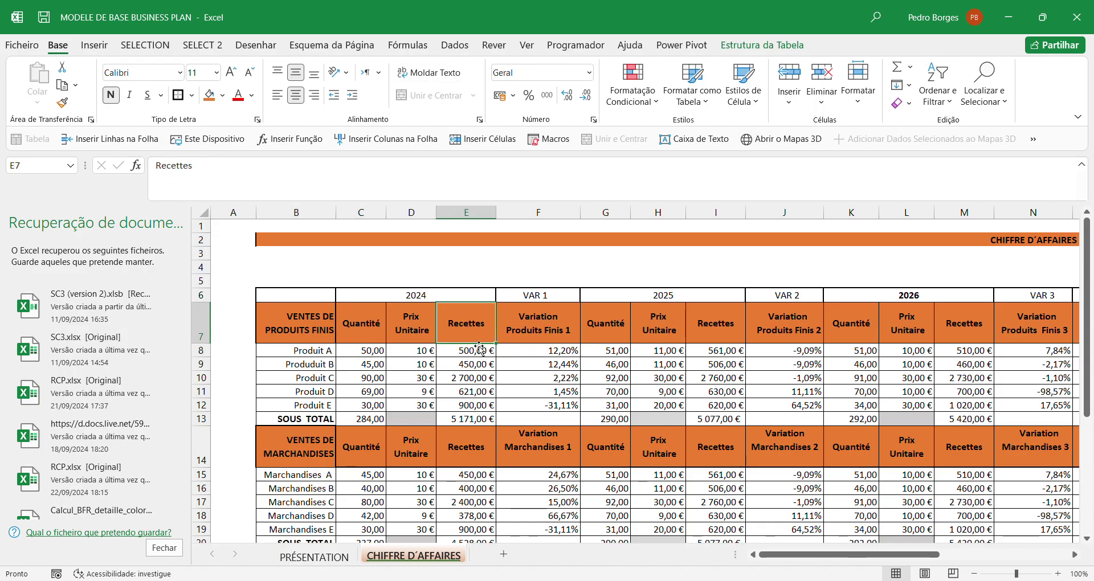
pyautogui.doubleClick(484, 351)
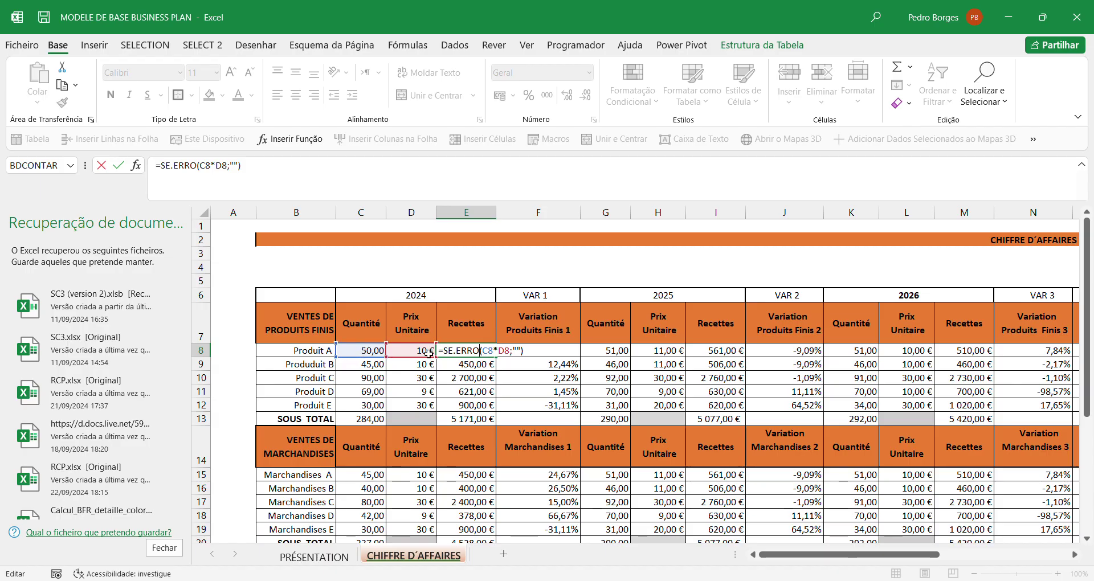
pyautogui.press('Return')
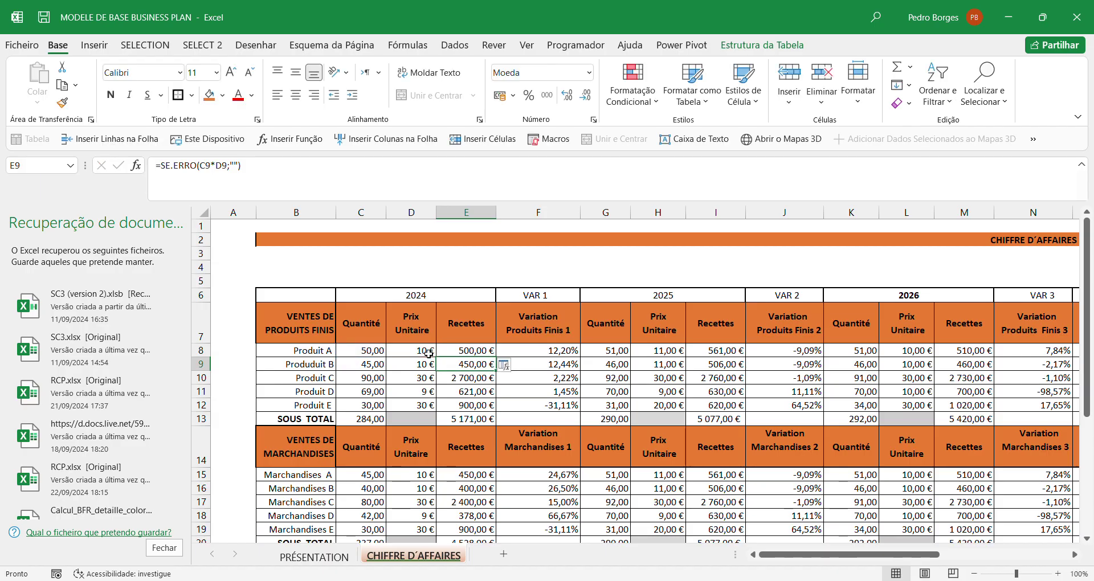
pyautogui.doubleClick(456, 355)
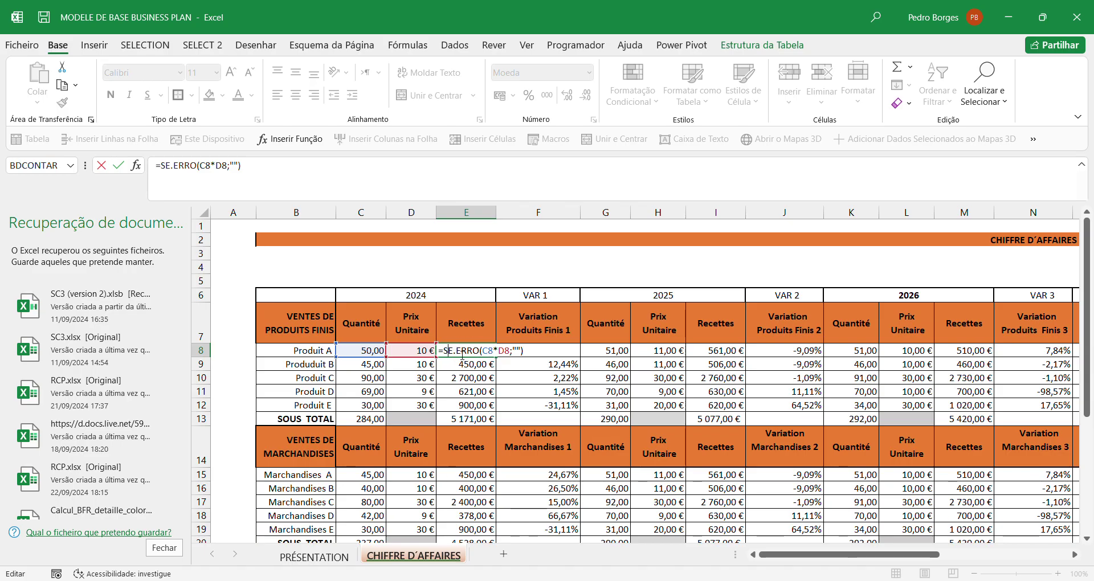
pyautogui.press('Return')
# Step: Enter the French formula equivalent SIERREUR(C8*D8;"") as plain text in cell E5 above the 2024 receipts column
pyautogui.doubleClick(461, 286)
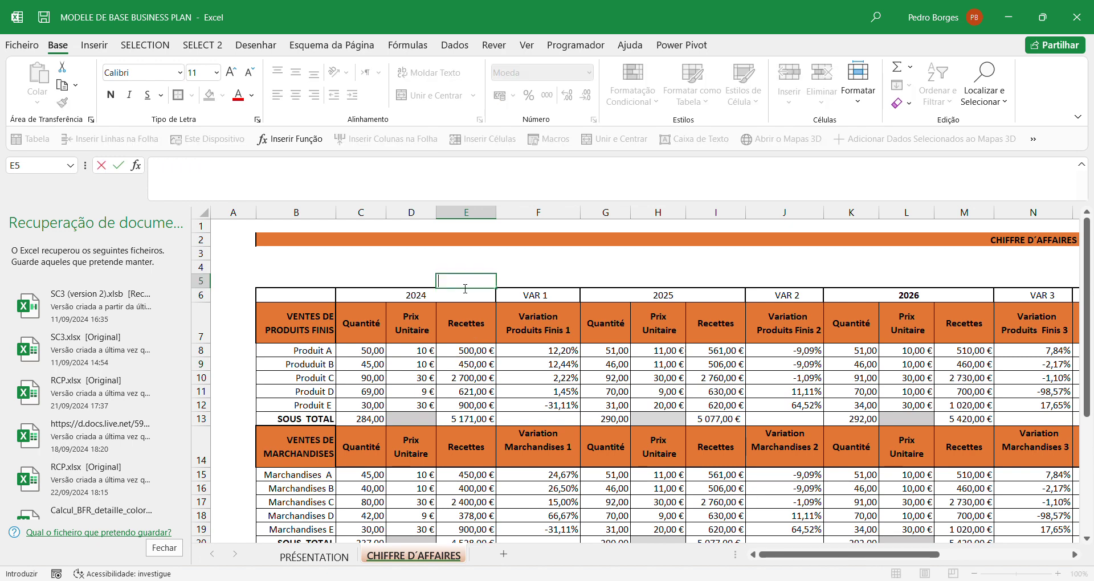
pyautogui.write('SIERREUR')
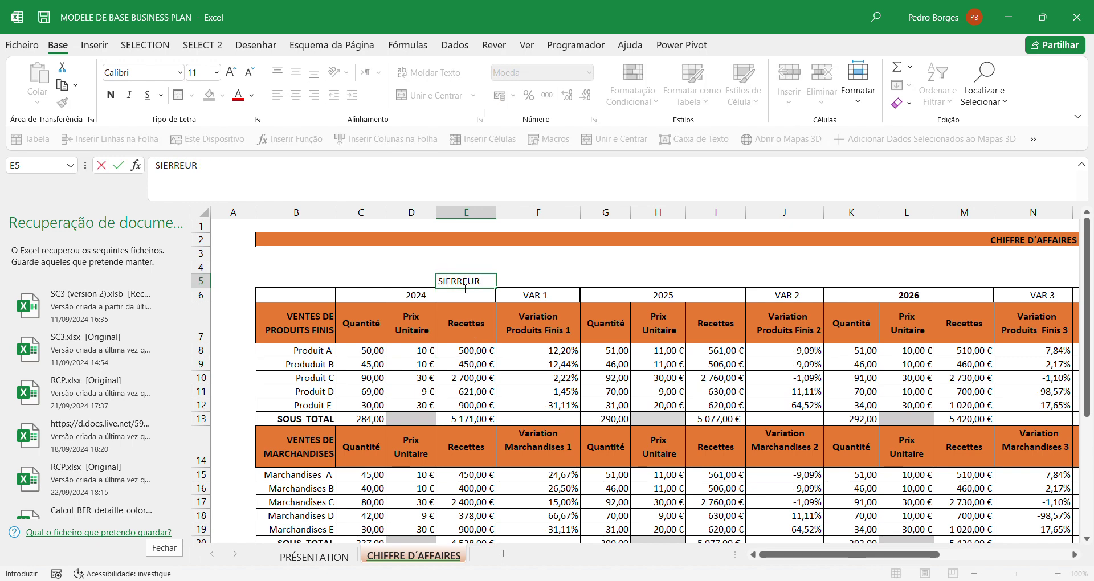
pyautogui.write('(C8*D8')
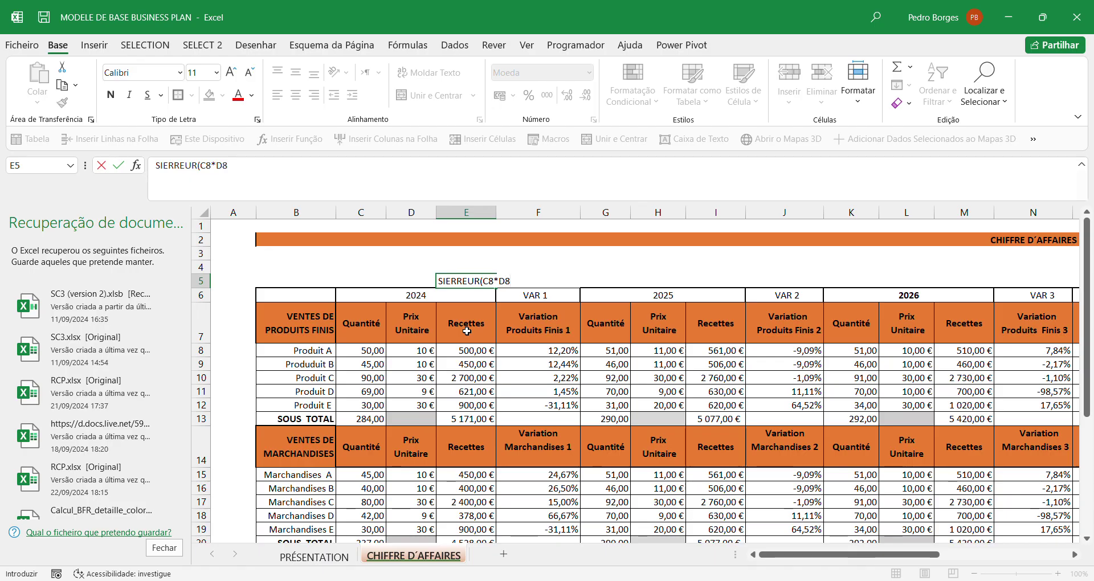
pyautogui.write(';"")')
pyautogui.press('Return')
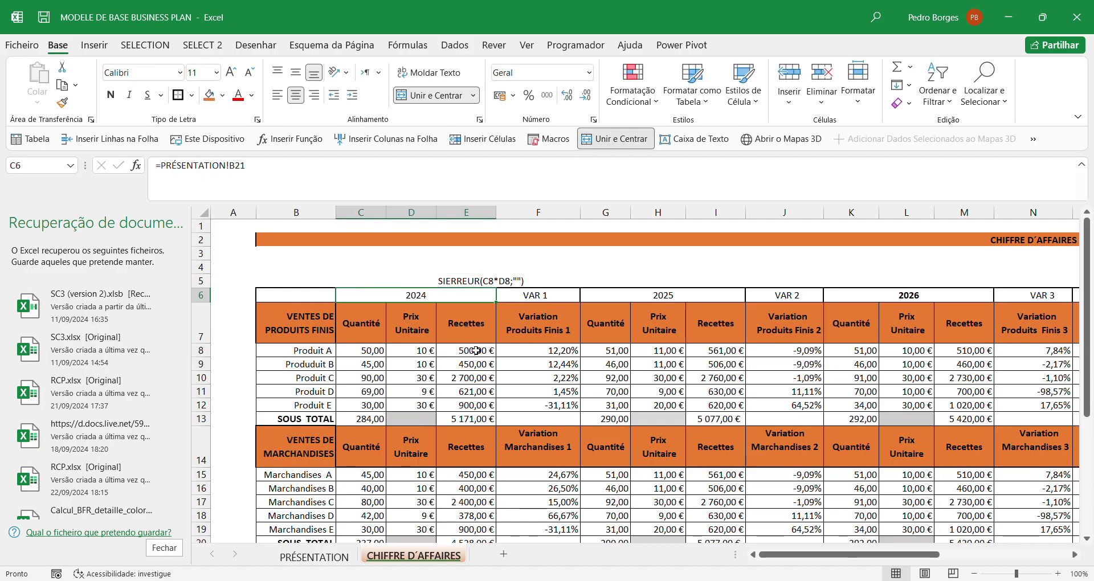
# Step: Compare the Produit A receipts formula in E8 with the French text version in E5
pyautogui.doubleClick(475, 351)
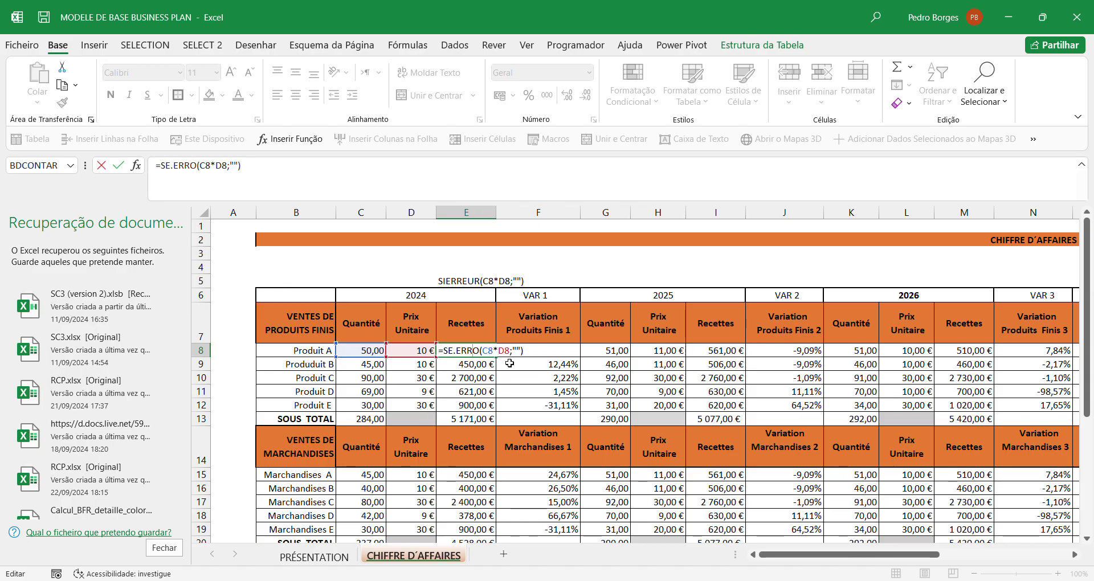
pyautogui.press('Return')
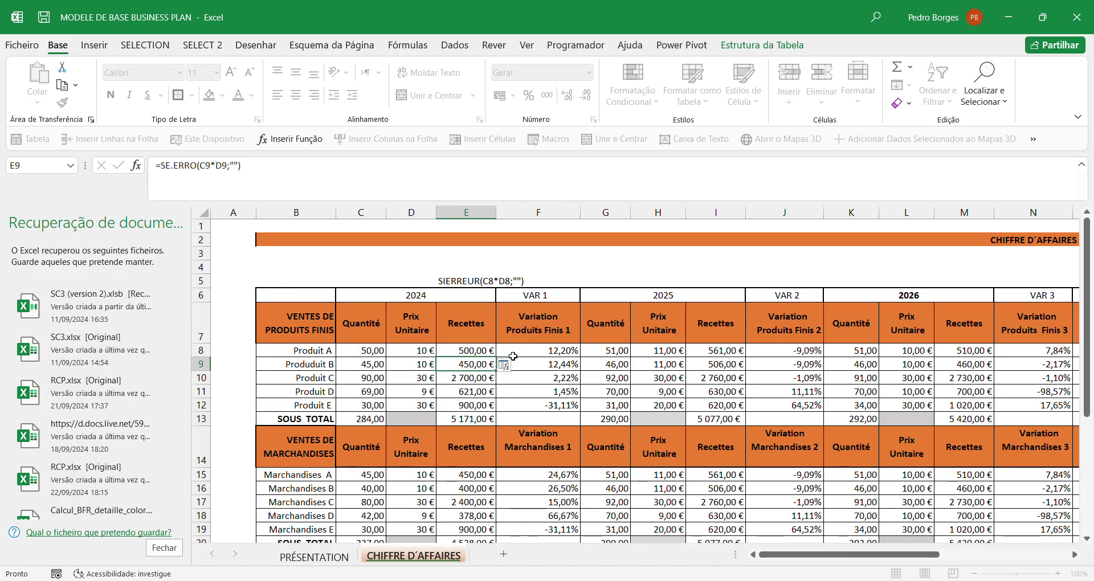
pyautogui.click(467, 286)
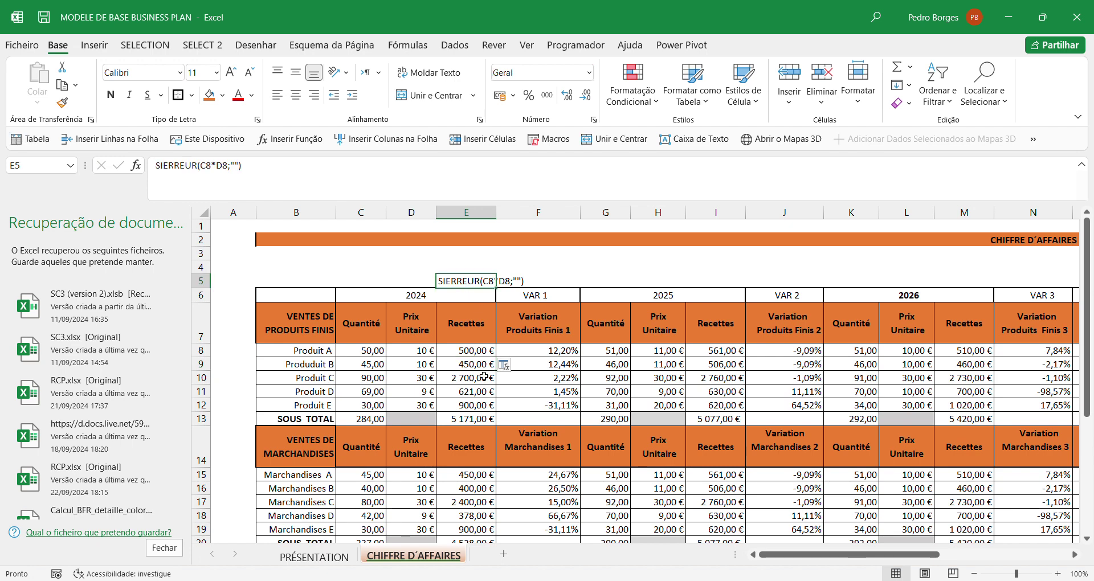
pyautogui.click(485, 355)
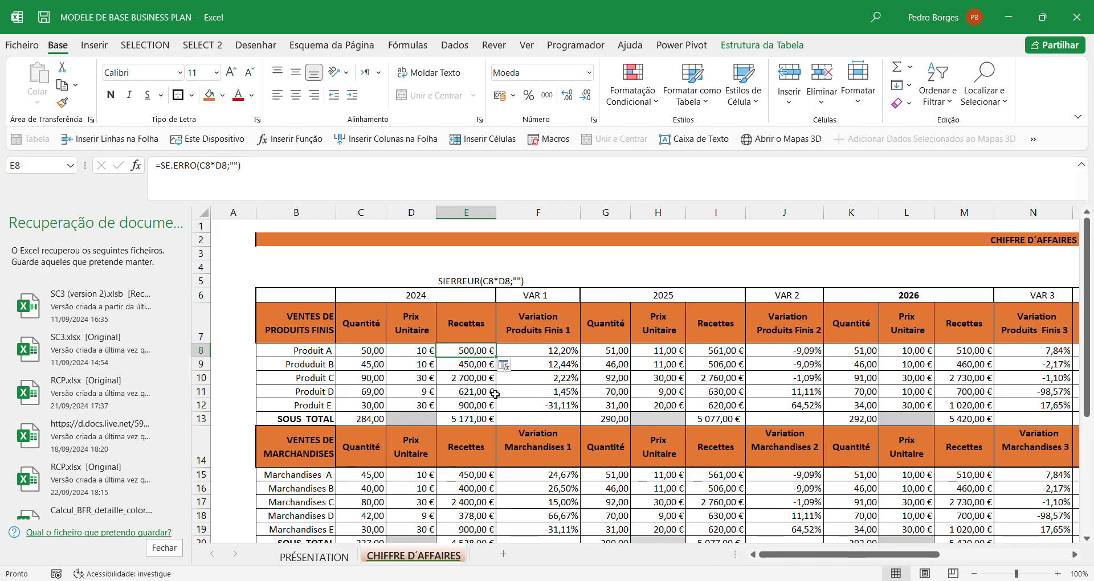
# Step: Inspect the sum formula of the 2024 receipts subtotal for finished products in E13
pyautogui.click(495, 422)
pyautogui.hotkey('alt', '=')
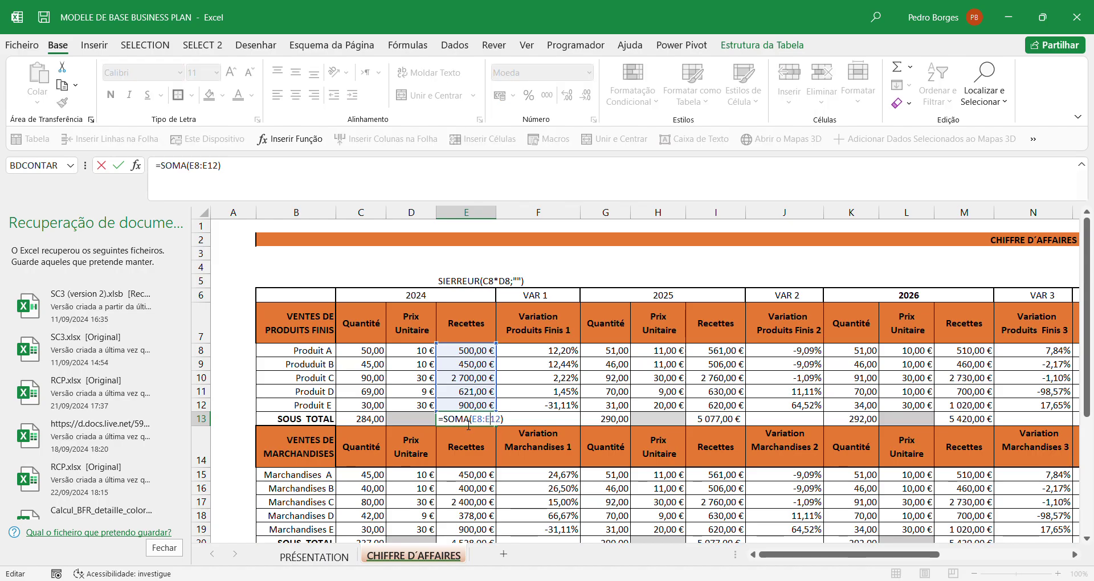
pyautogui.press('Return')
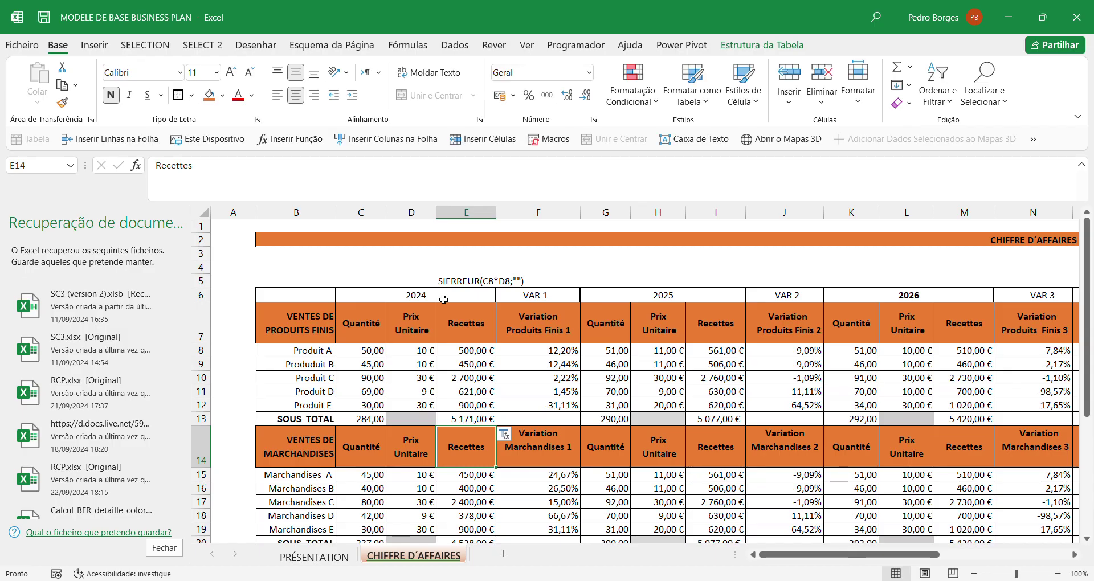
pyautogui.click(477, 420)
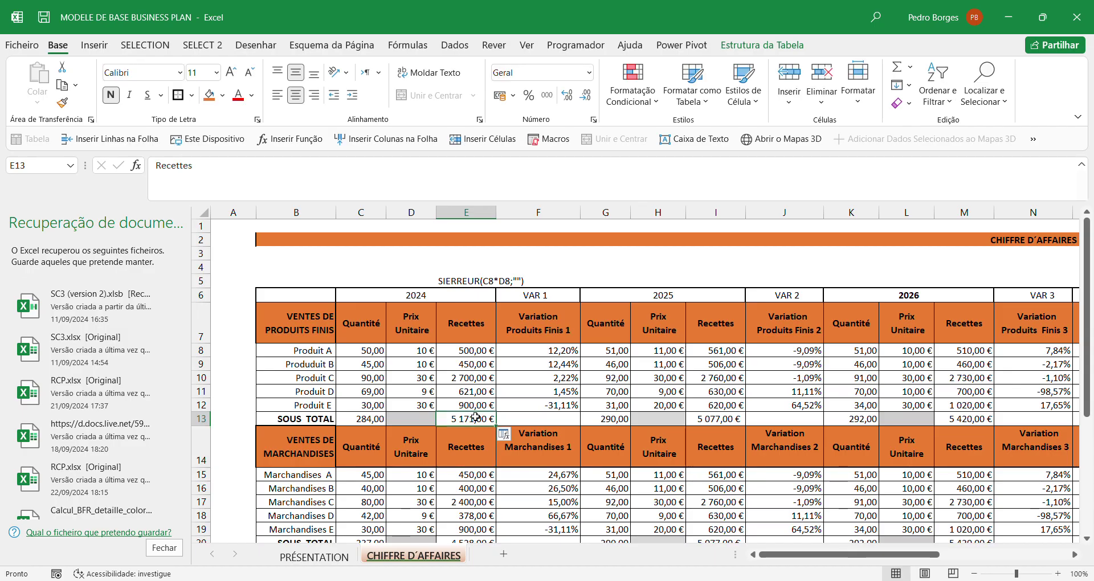
pyautogui.hotkey('ctrl', 'Up')
# Step: Change the function name in the E13 subtotal formula to SOMME, and restore it to SOMA(E8:E12)
pyautogui.doubleClick(478, 420)
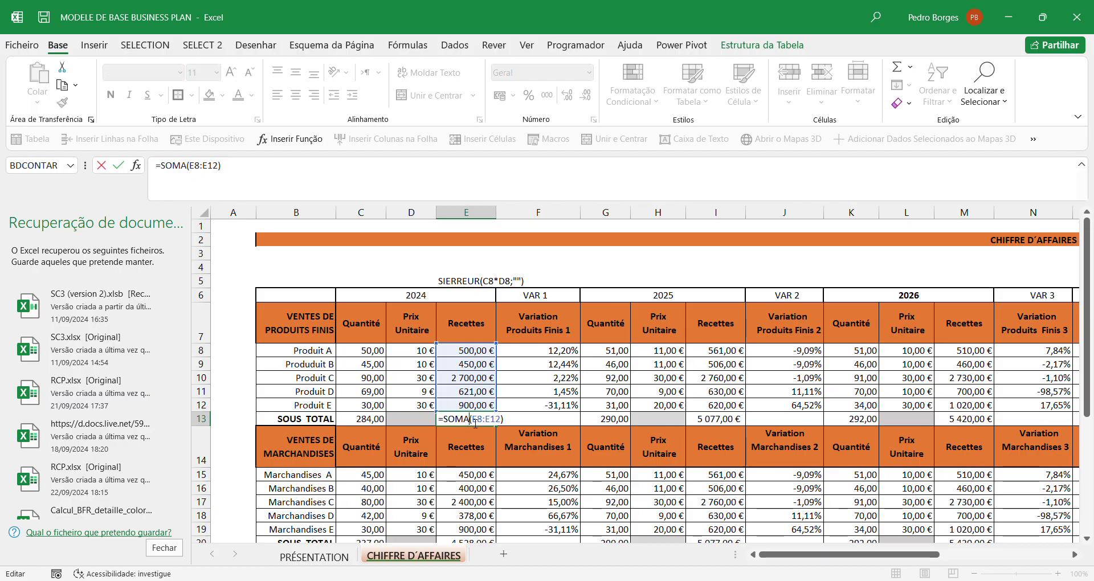
pyautogui.press('BackSpace')
pyautogui.write('ME')
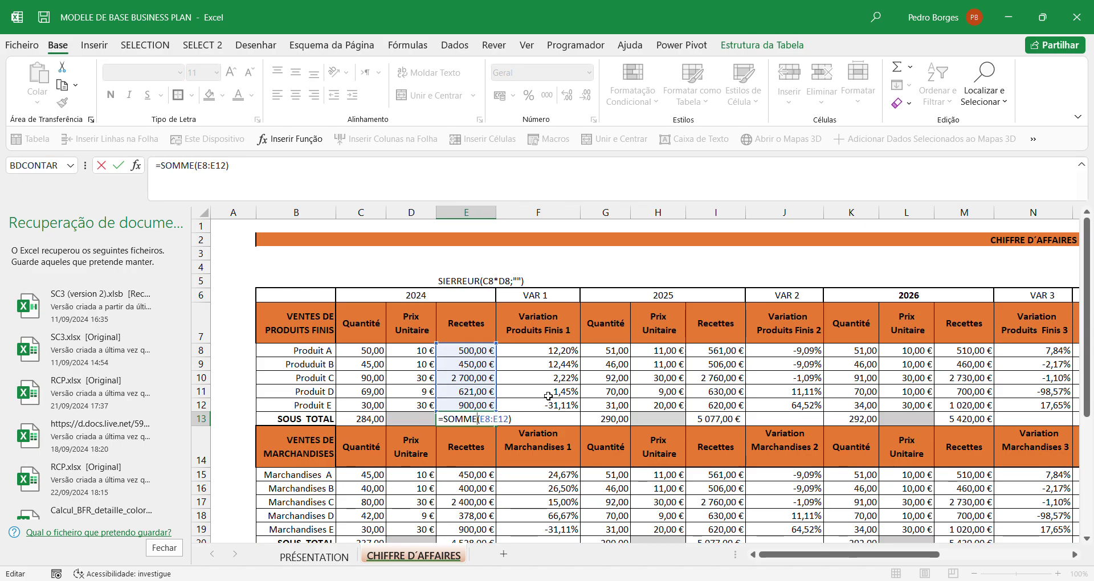
pyautogui.press('BackSpace')
pyautogui.press('BackSpace')
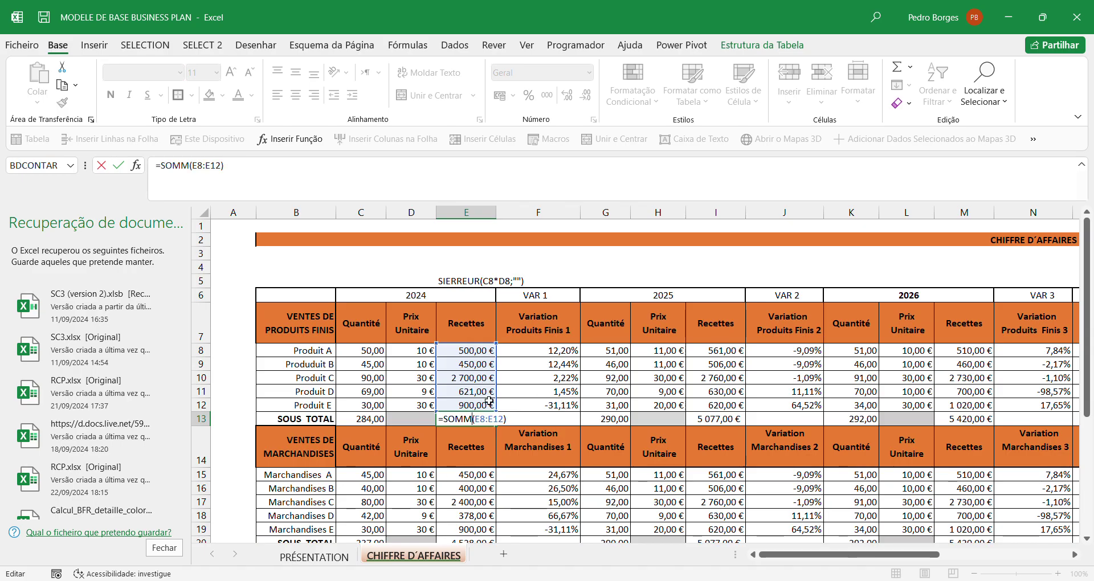
pyautogui.write('A')
pyautogui.press('Return')
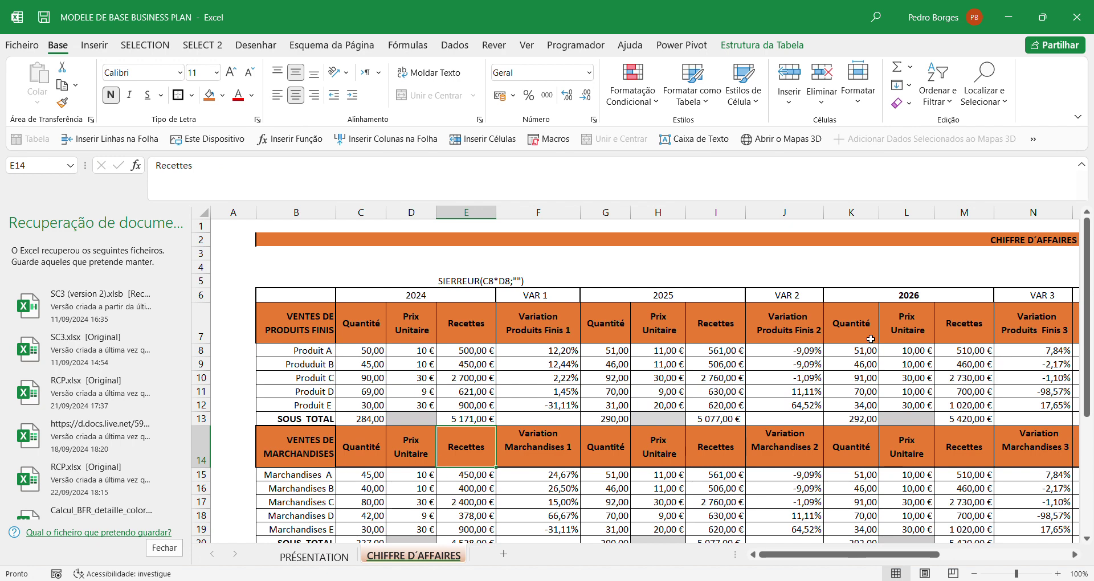
# Step: Look over the whole turnover table, covering the merchandise and services sections and the years through 2028
pyautogui.moveTo(1089, 377); pyautogui.dragTo(1091, 489)
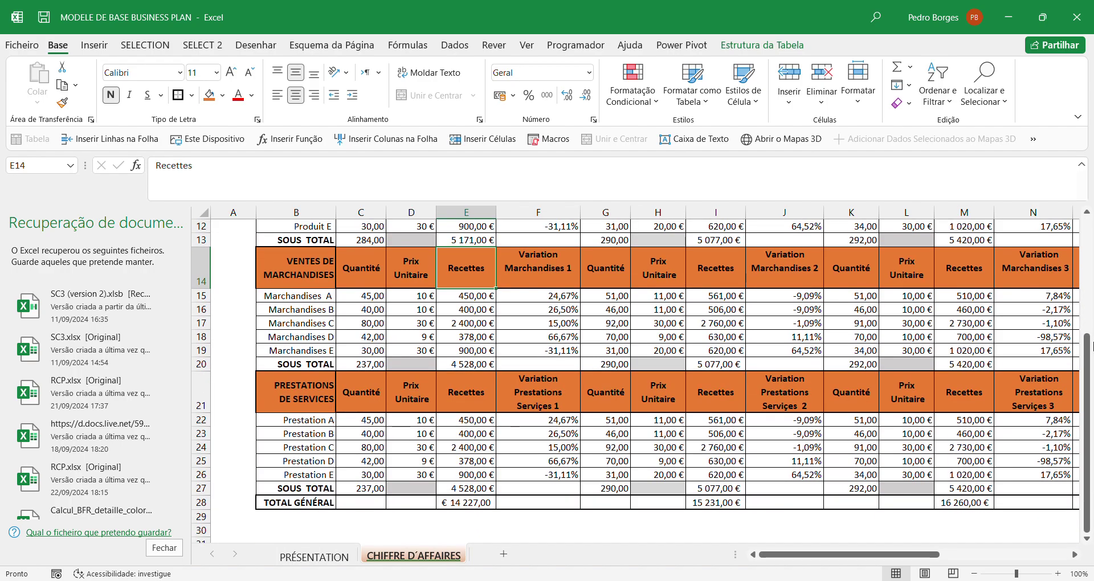
pyautogui.moveTo(1091, 373); pyautogui.dragTo(1066, 285)
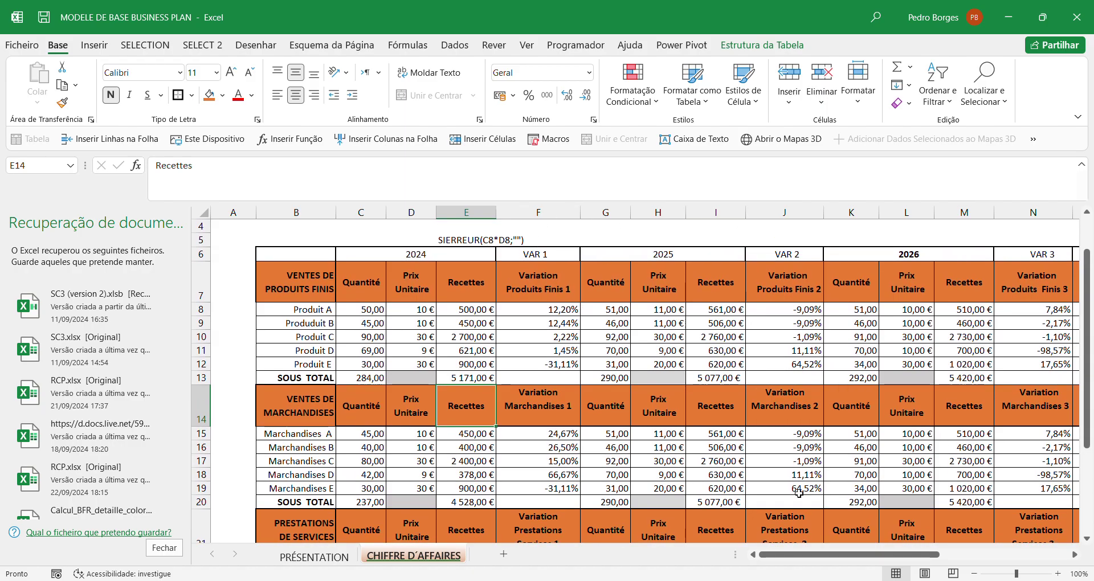
pyautogui.moveTo(886, 549); pyautogui.dragTo(1020, 541)
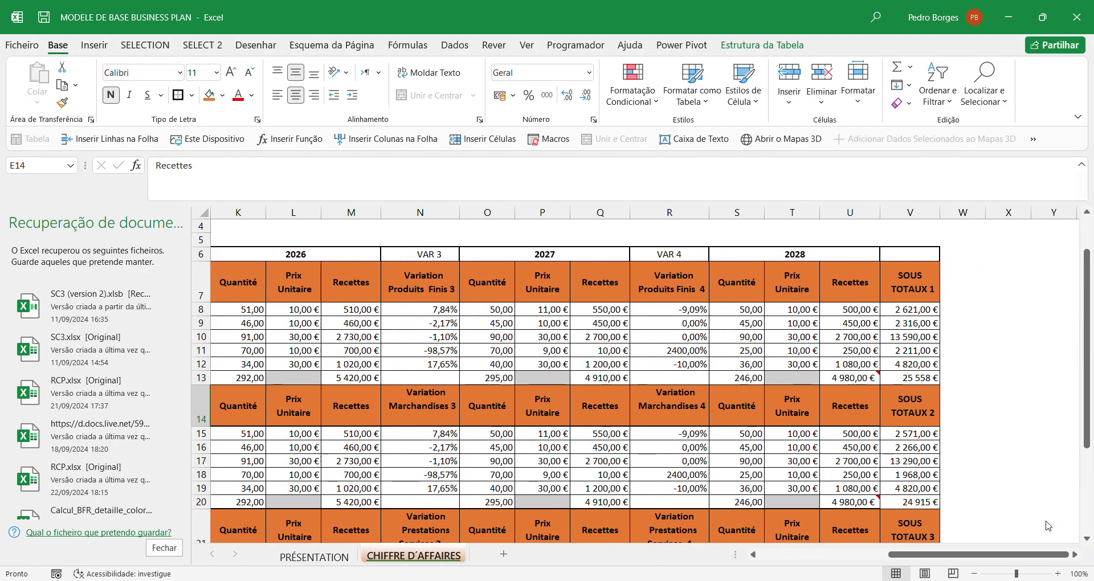
pyautogui.moveTo(911, 551); pyautogui.dragTo(824, 565)
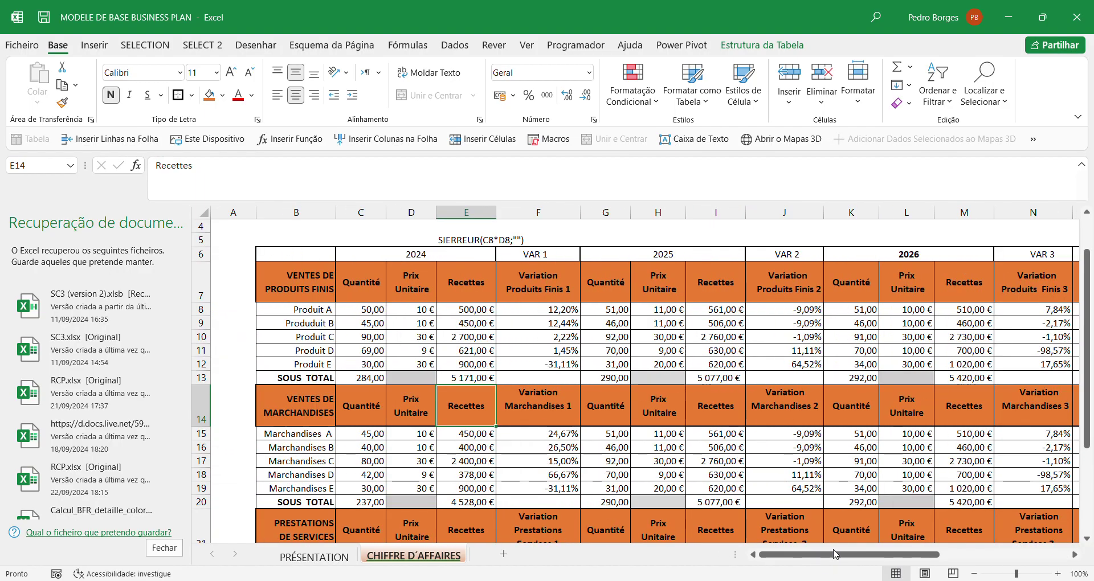
pyautogui.moveTo(1088, 342); pyautogui.dragTo(1082, 318)
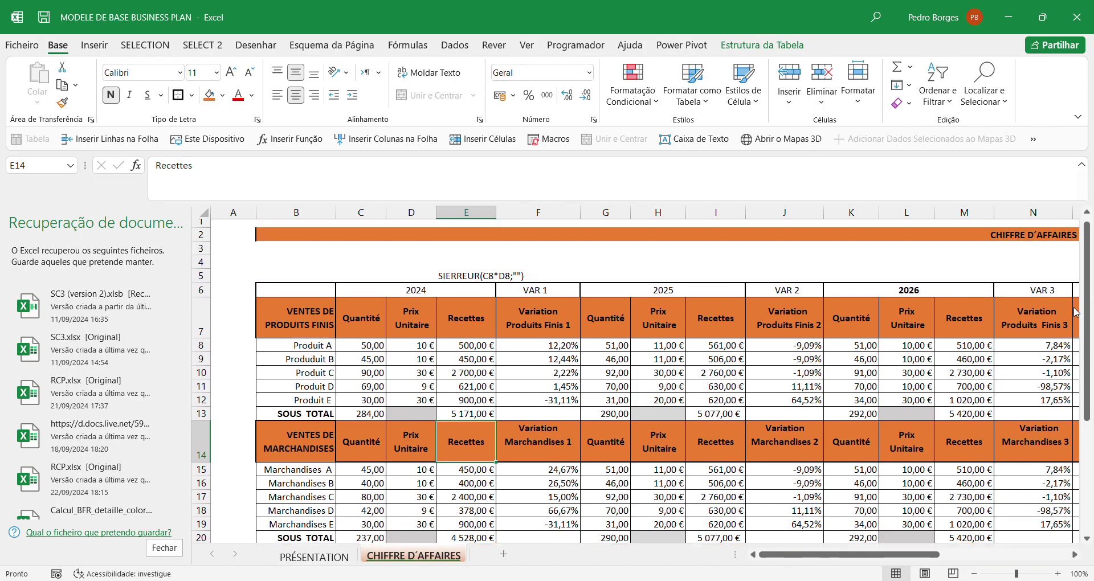
pyautogui.click(562, 261)
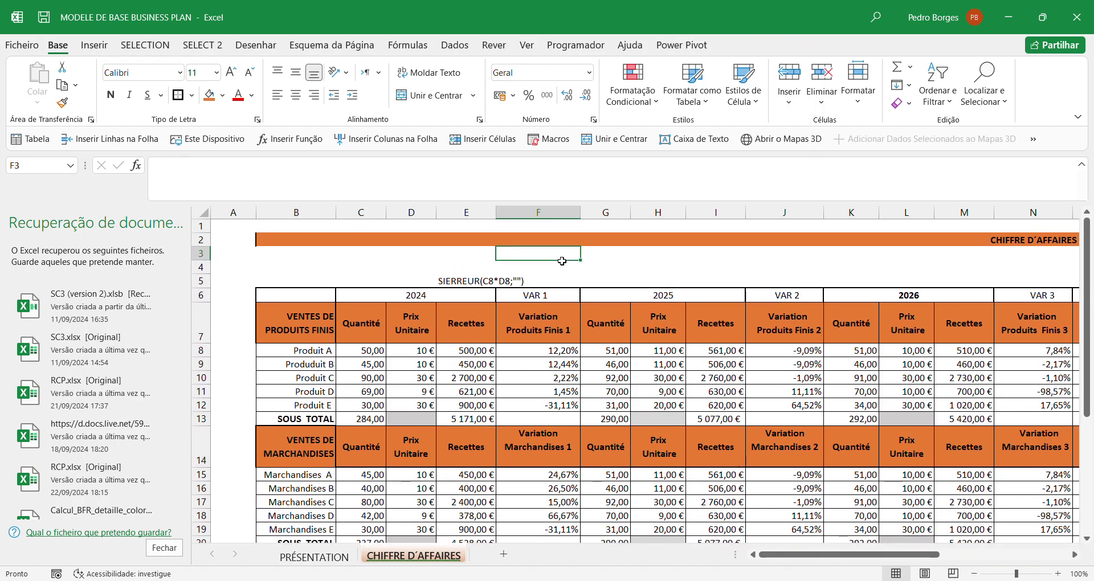
# Step: Inspect the Variation Produits Finis 1 formula for Produit A in F8
pyautogui.click(569, 352)
pyautogui.doubleClick(570, 352)
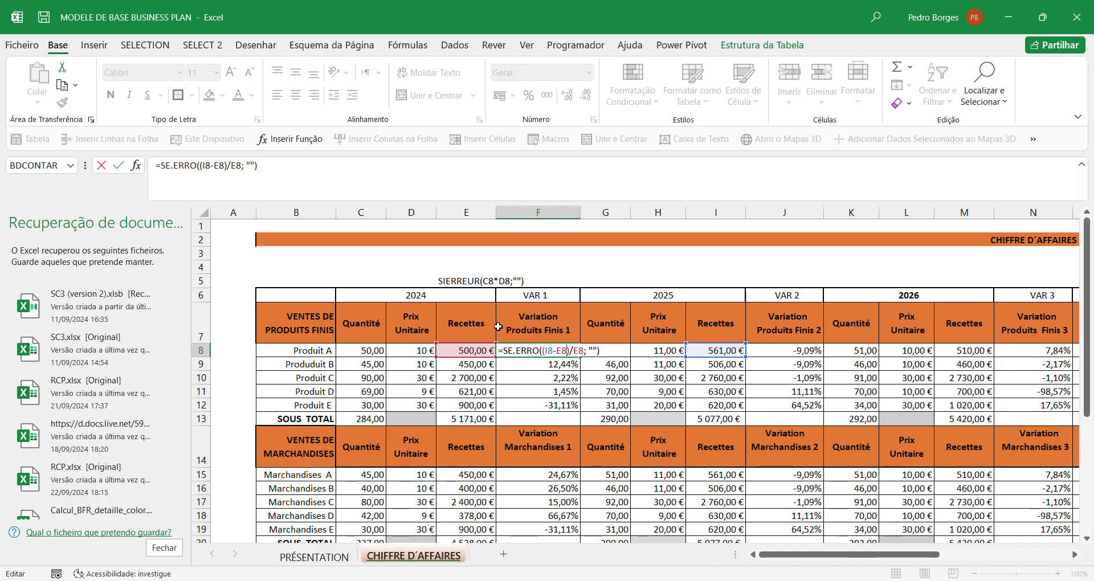
pyautogui.press('Return')
# Step: Check the formulas behind the year headers in row 6, from 2024 through 2028
pyautogui.click(396, 288)
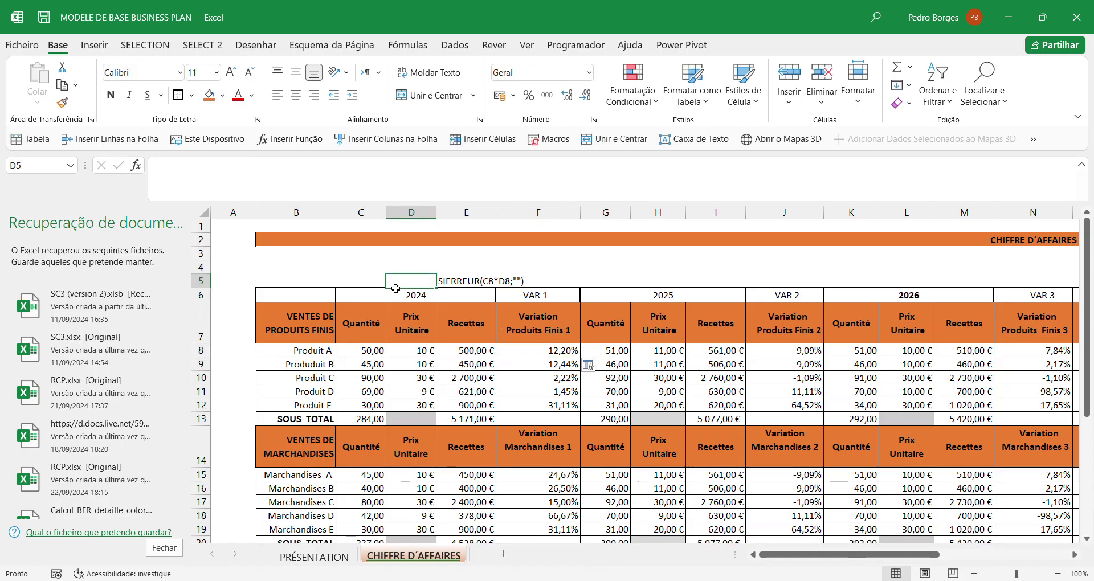
pyautogui.click(457, 290)
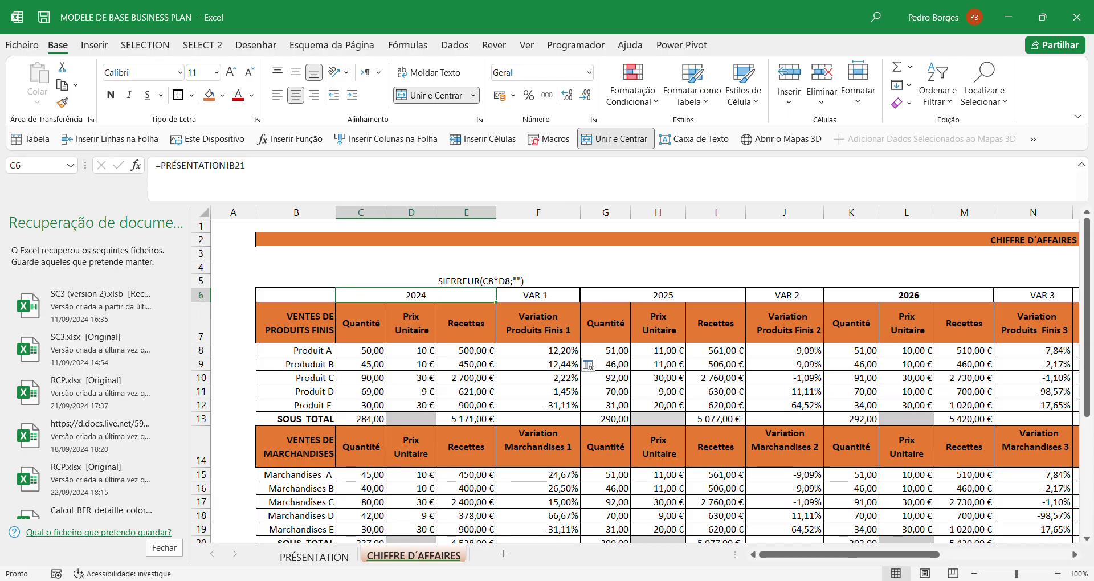
pyautogui.moveTo(921, 559); pyautogui.dragTo(788, 529)
pyautogui.click(652, 296)
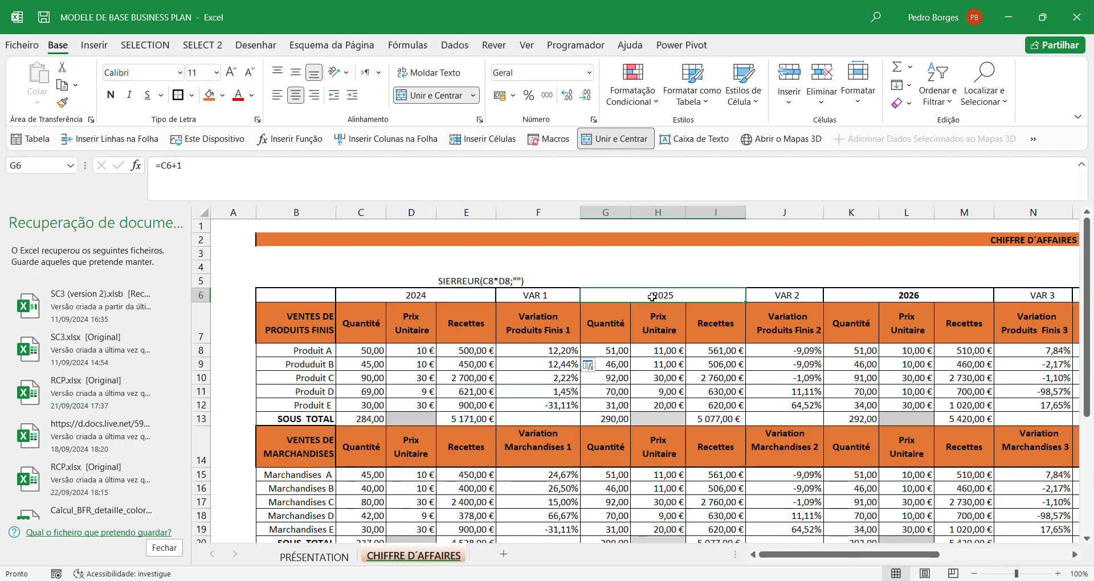
pyautogui.click(893, 300)
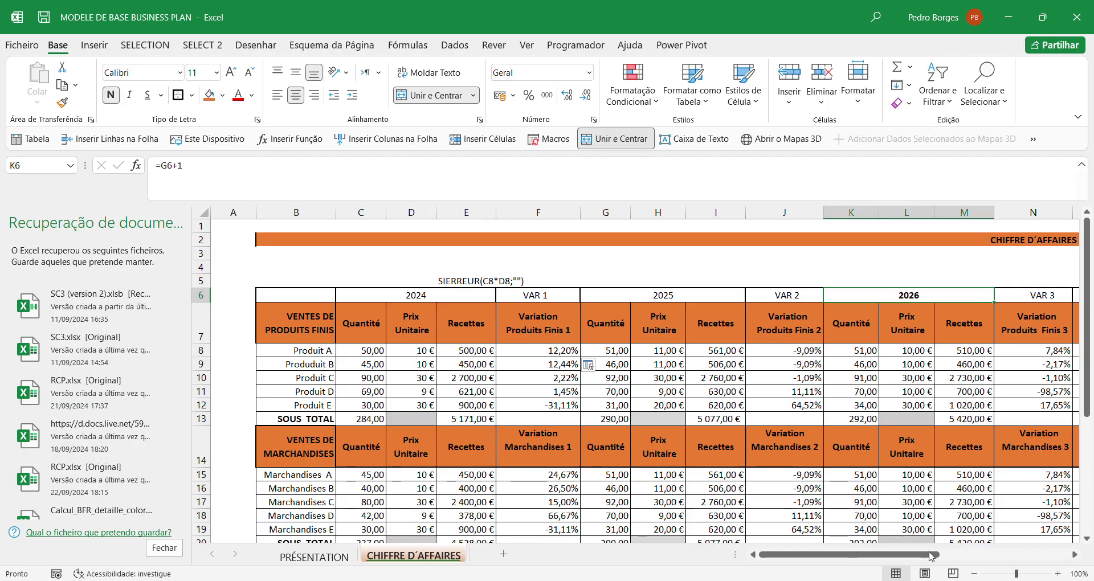
pyautogui.moveTo(933, 555); pyautogui.dragTo(998, 542)
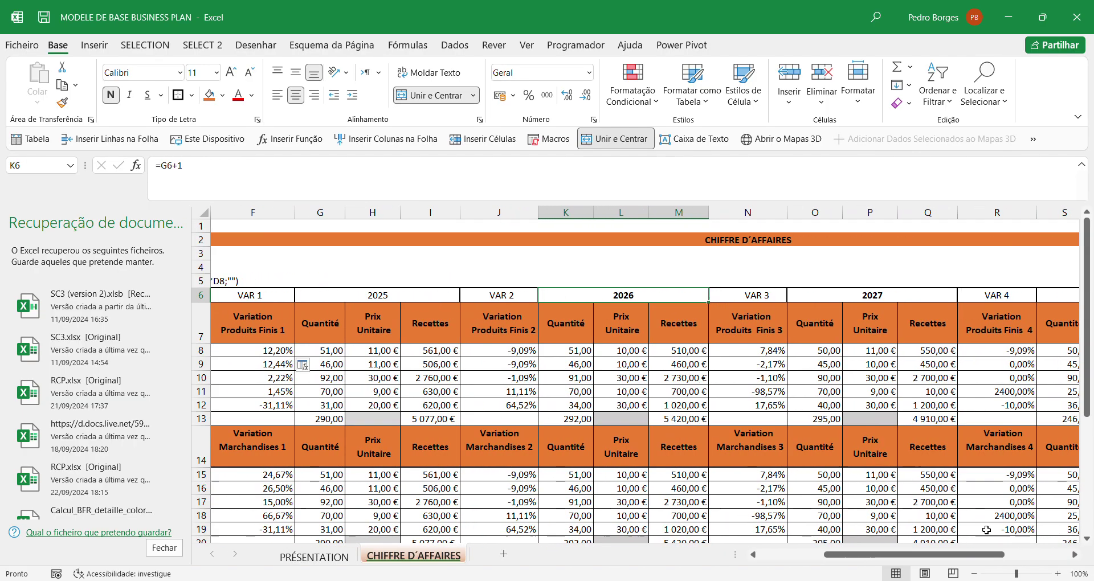
pyautogui.click(887, 281)
pyautogui.click(897, 293)
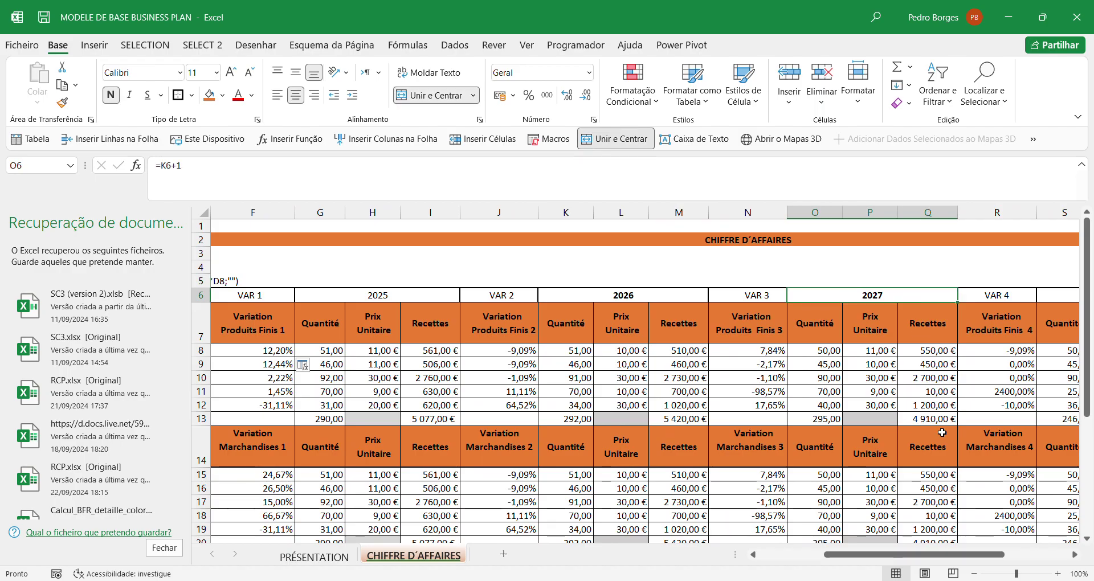
pyautogui.moveTo(1007, 556); pyautogui.dragTo(1058, 555)
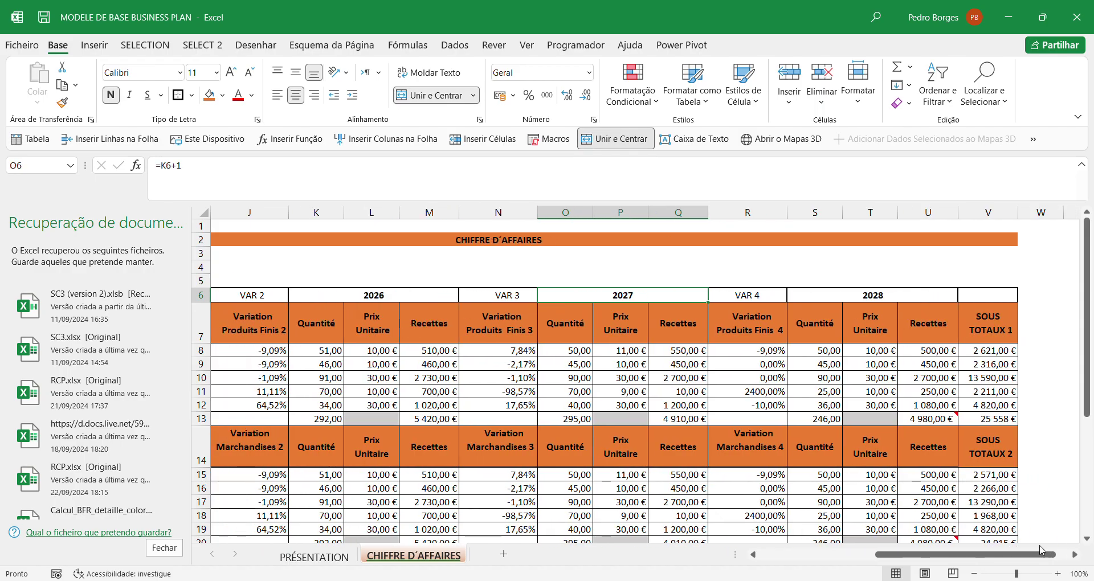
pyautogui.click(924, 311)
pyautogui.hotkey('ctrl', 'shift', 'Down')
pyautogui.click(878, 295)
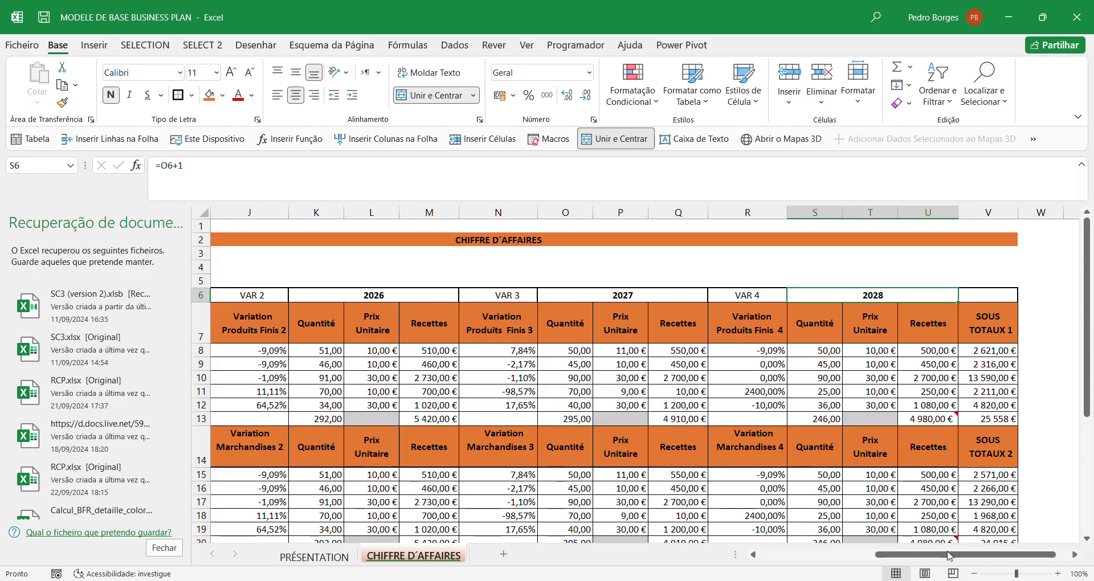
# Step: Check the formula behind the 2024 header in C6 and the Variation Marchandises 1 formula for Marchandises A in F15
pyautogui.moveTo(948, 556); pyautogui.dragTo(763, 557)
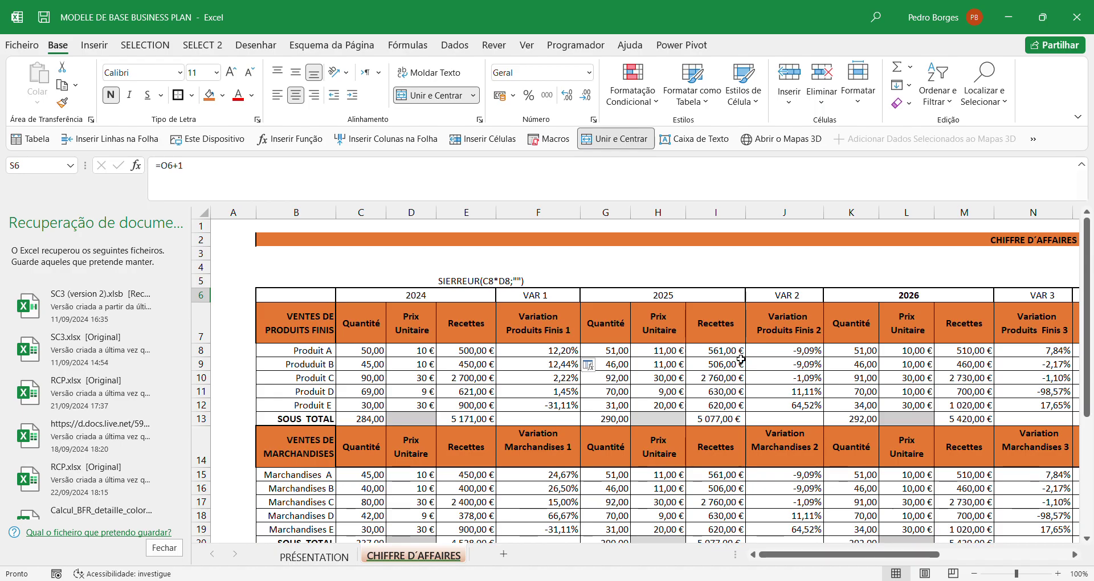
pyautogui.click(385, 303)
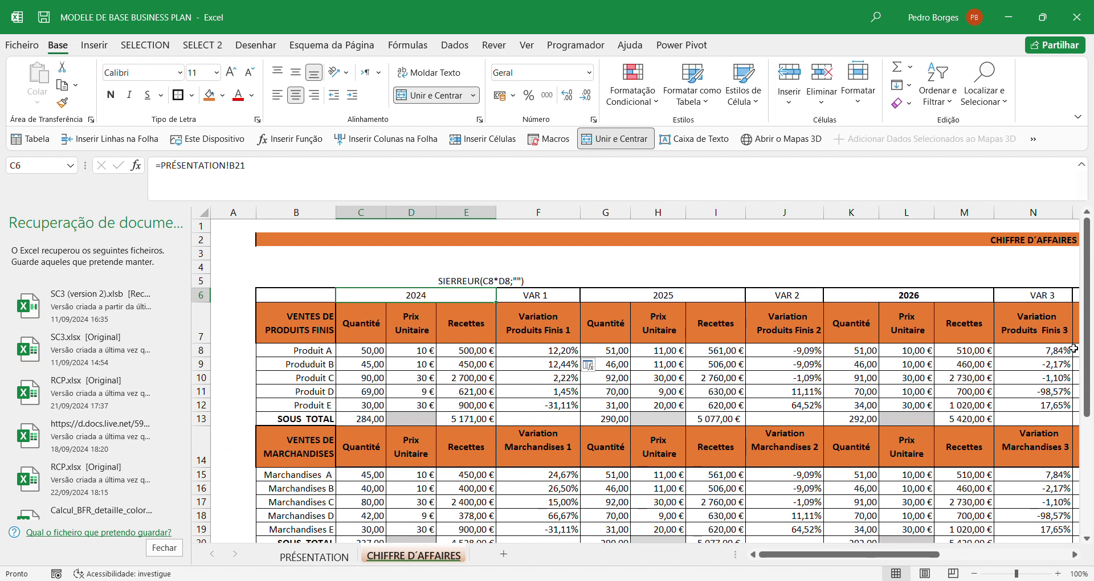
pyautogui.moveTo(1087, 382); pyautogui.dragTo(1074, 456)
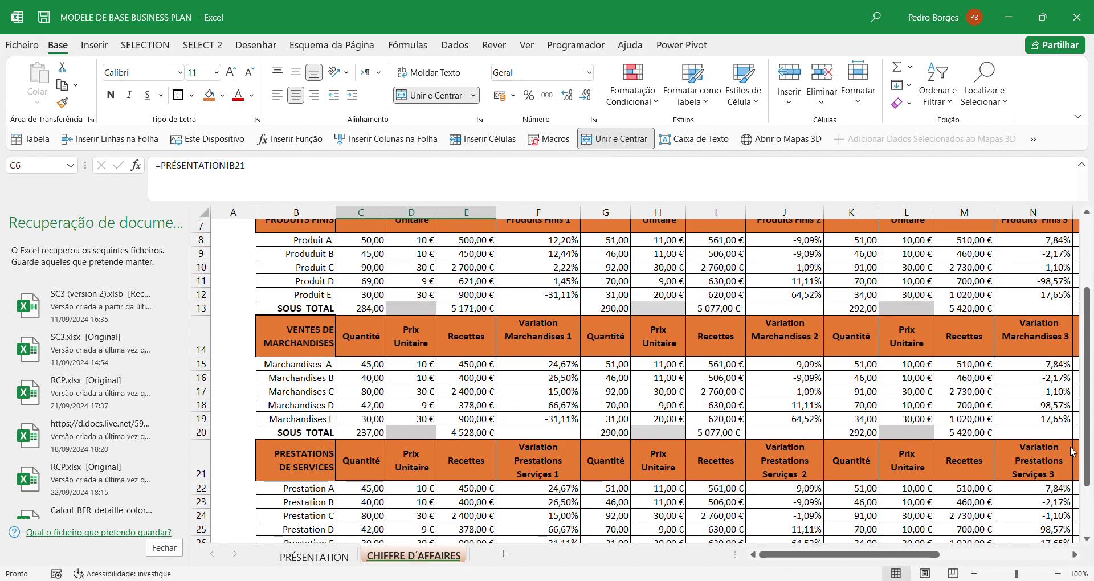
pyautogui.scroll(1, 934, 464)
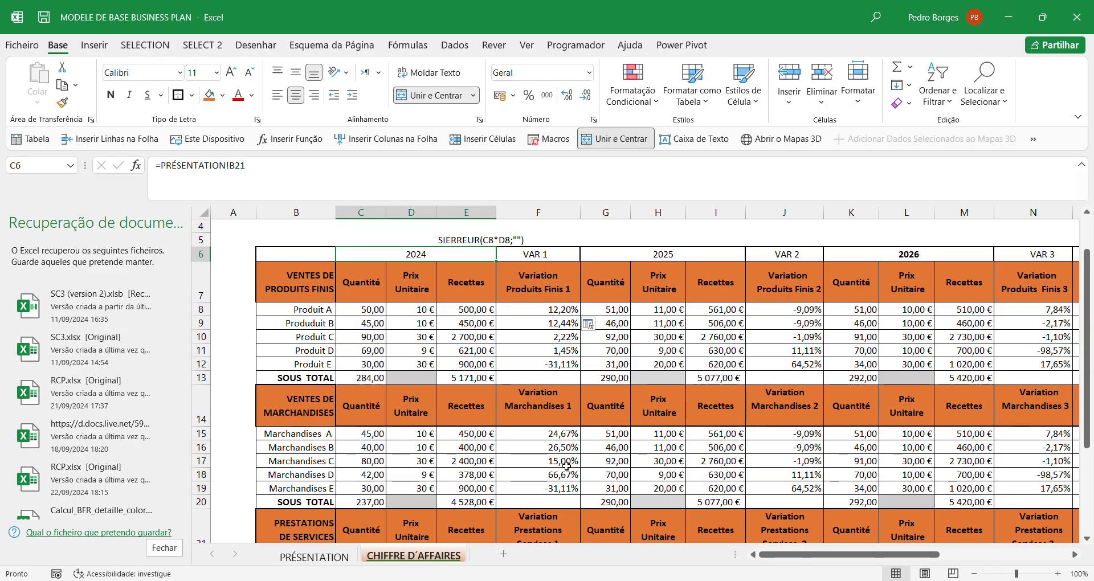
pyautogui.doubleClick(564, 439)
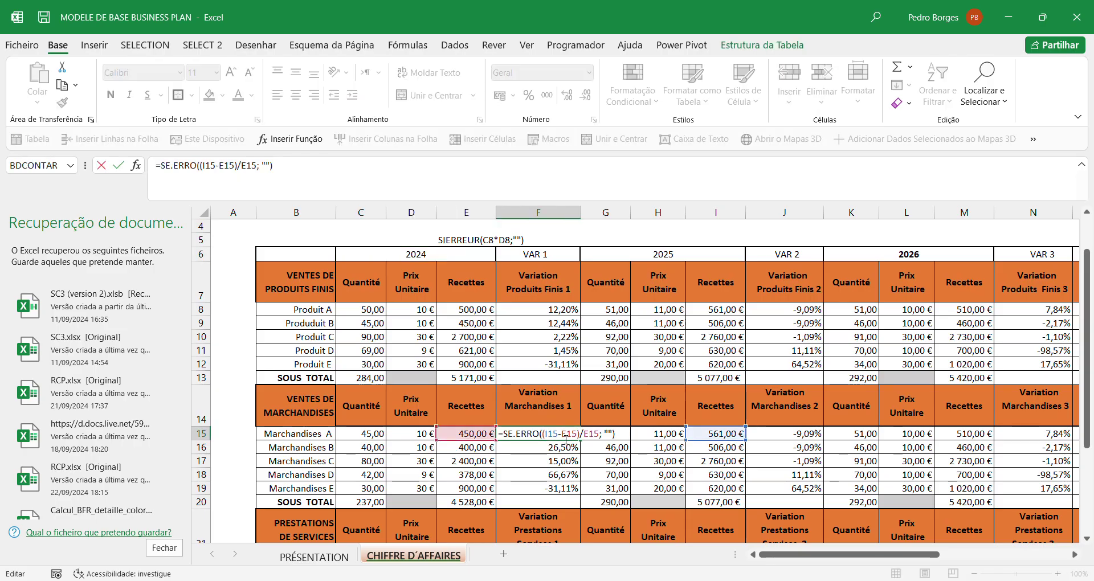
pyautogui.press('Return')
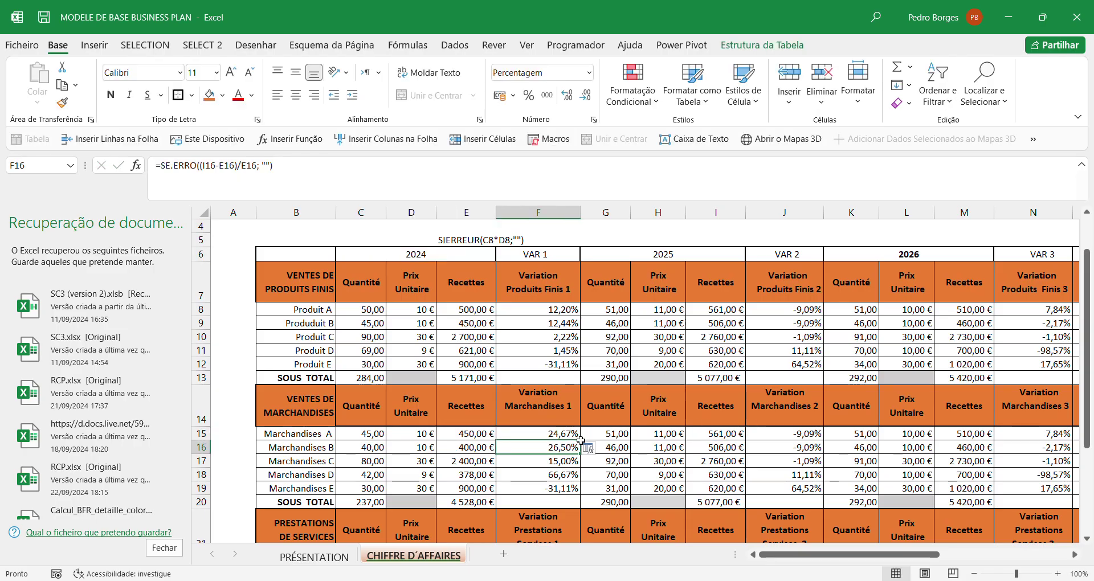
# Step: Examine the VAR 1 and VAR 2 columns, including their headers and Produit A's variation formula in F8
pyautogui.click(543, 261)
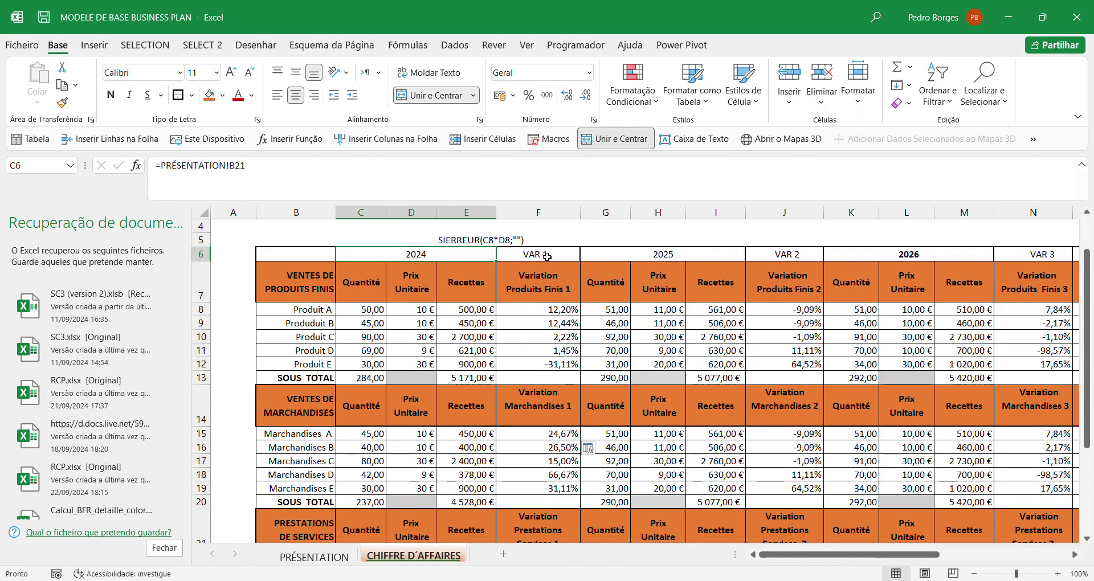
pyautogui.click(545, 256)
pyautogui.click(558, 212)
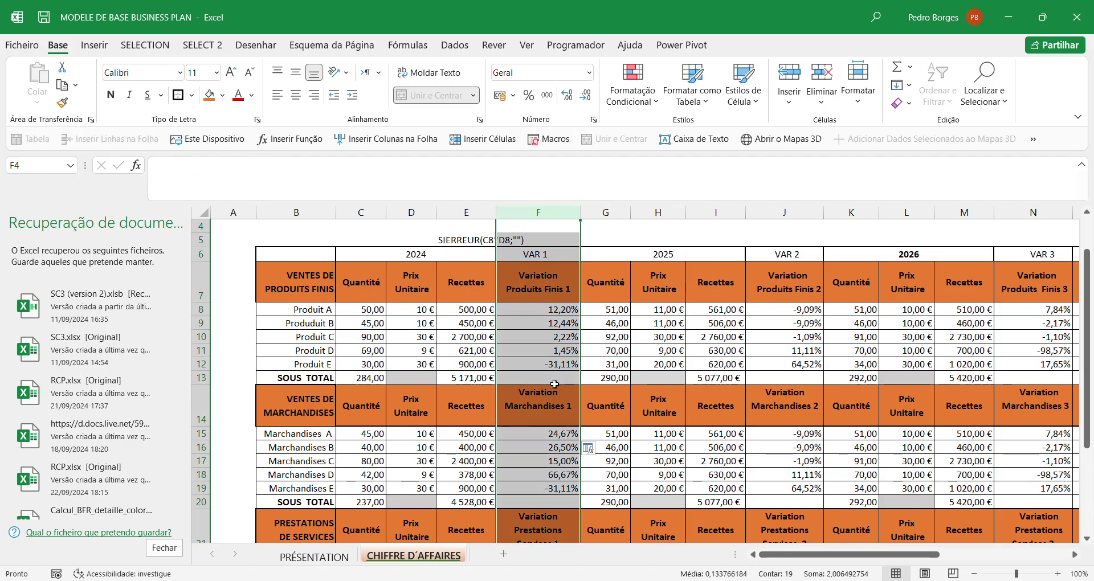
pyautogui.click(563, 310)
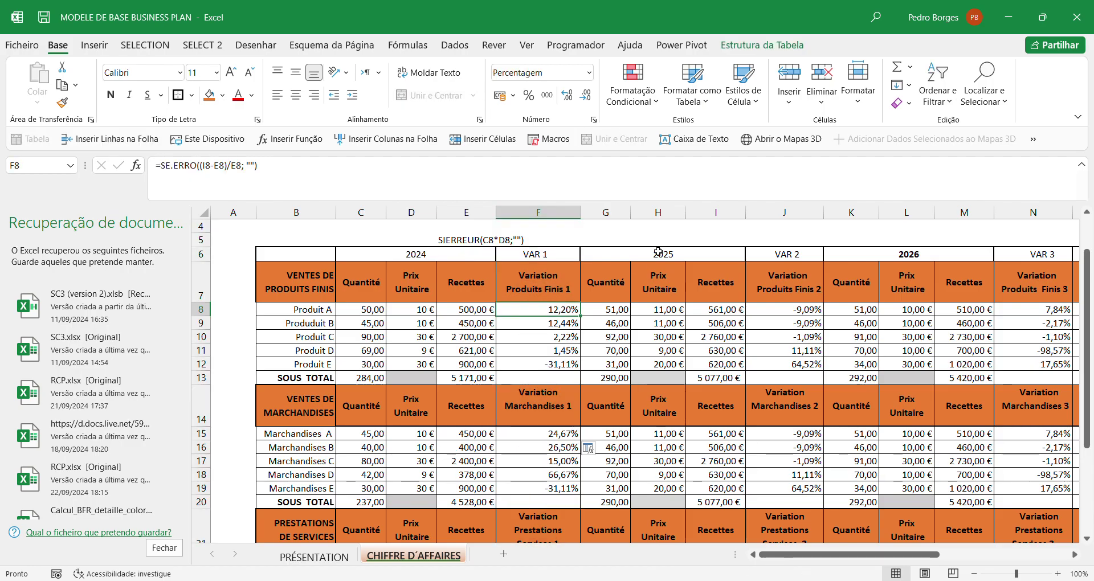
pyautogui.click(767, 226)
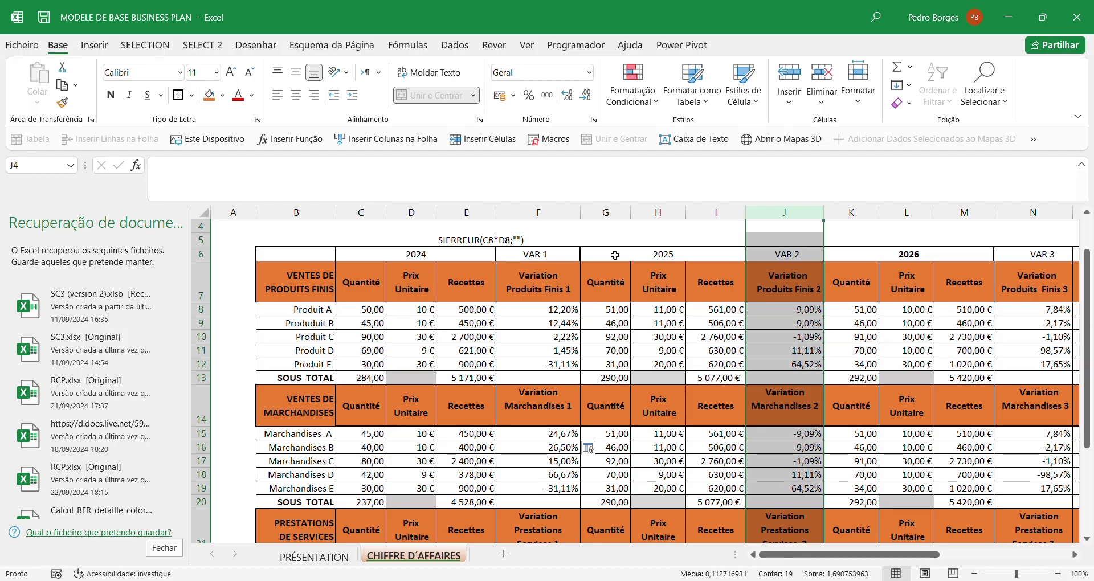
pyautogui.click(559, 258)
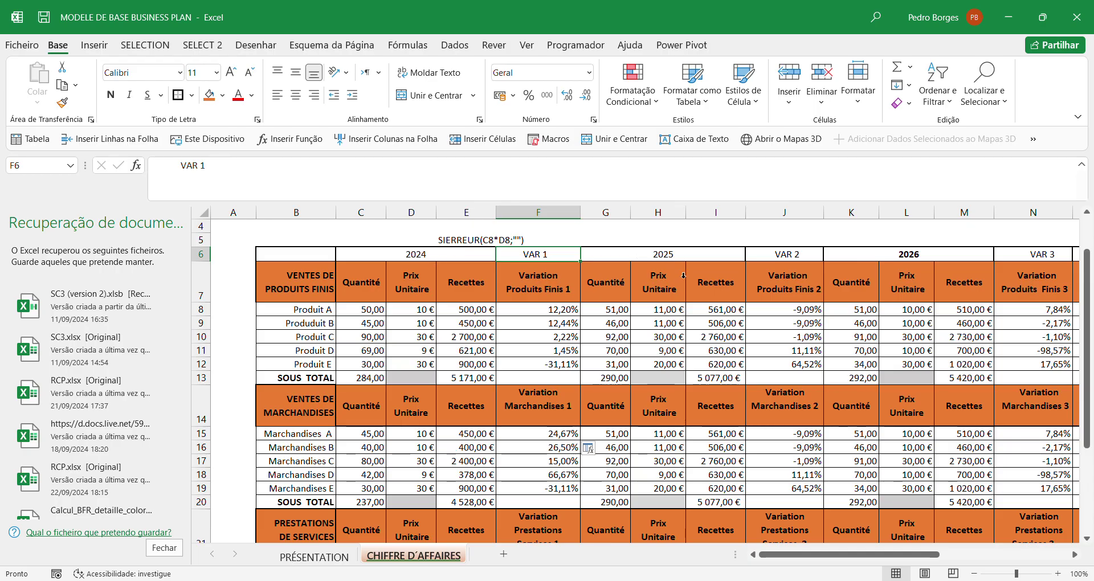
pyautogui.click(776, 257)
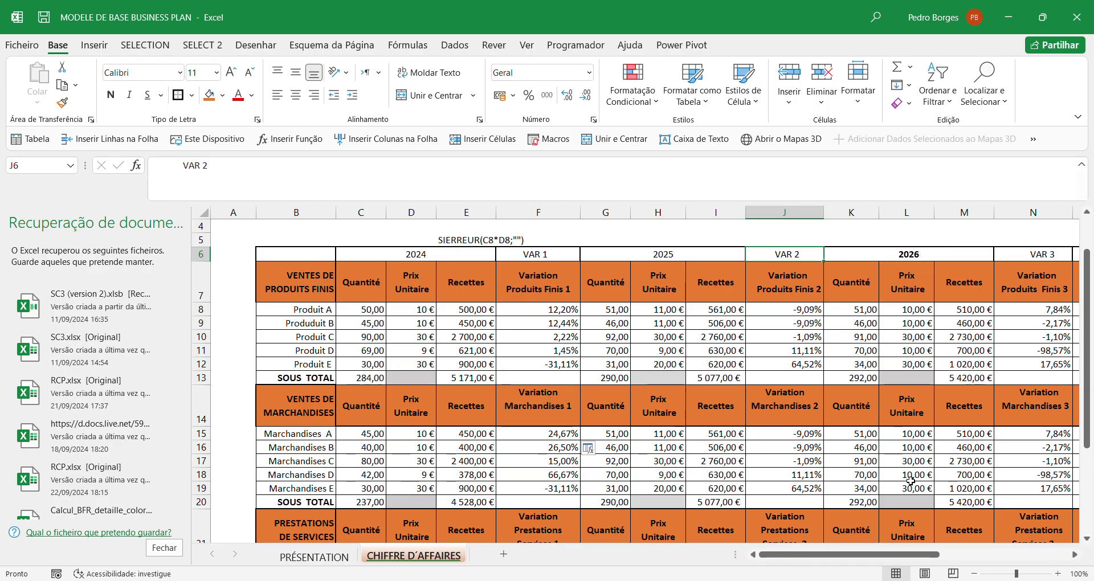
# Step: Inspect the Variation Produits Finis 4 formula for Produit A in R8, including the receipts cells it references
pyautogui.hscroll(3, 984, 537)
pyautogui.hscroll(3, 984, 537)
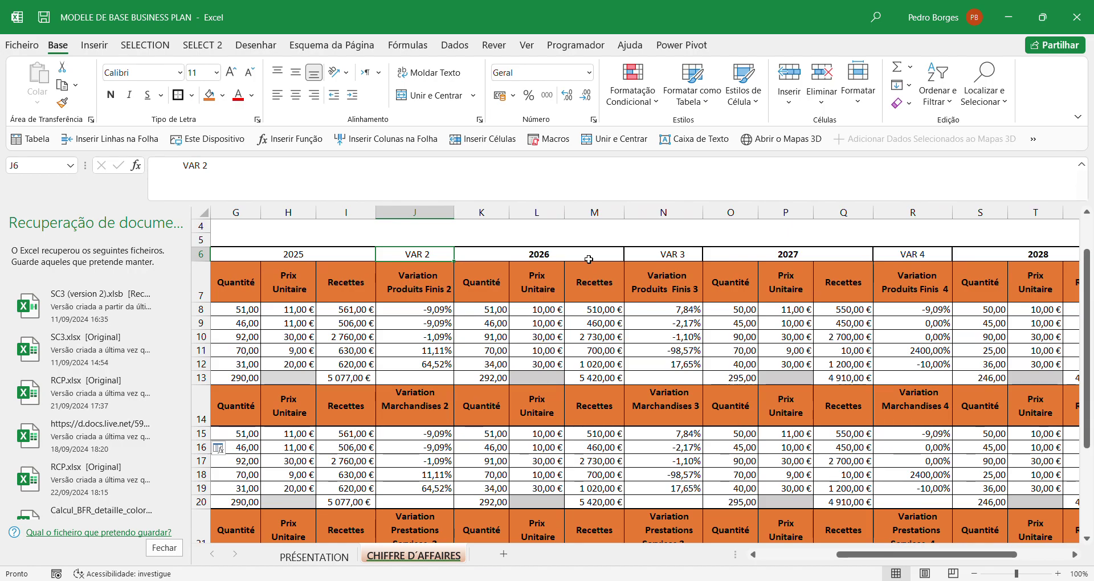
pyautogui.hscroll(3, 1015, 544)
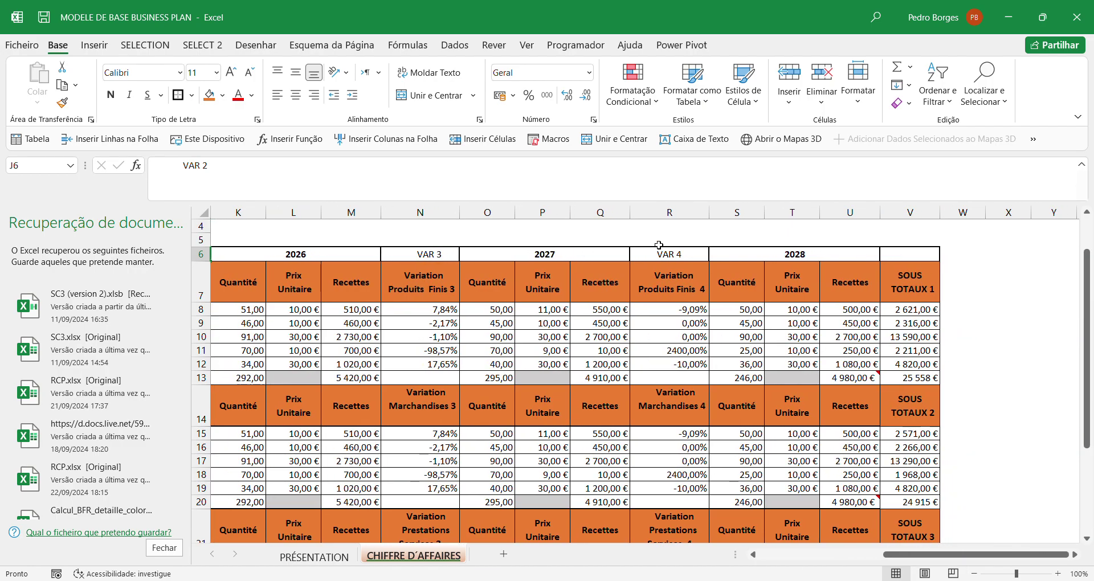
pyautogui.doubleClick(703, 313)
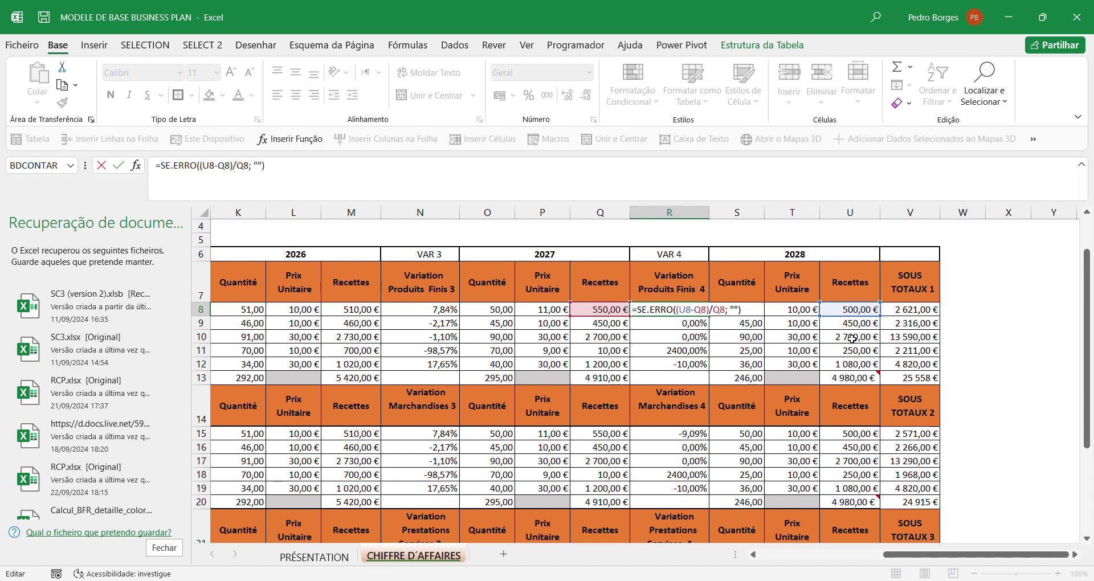
pyautogui.press('Return')
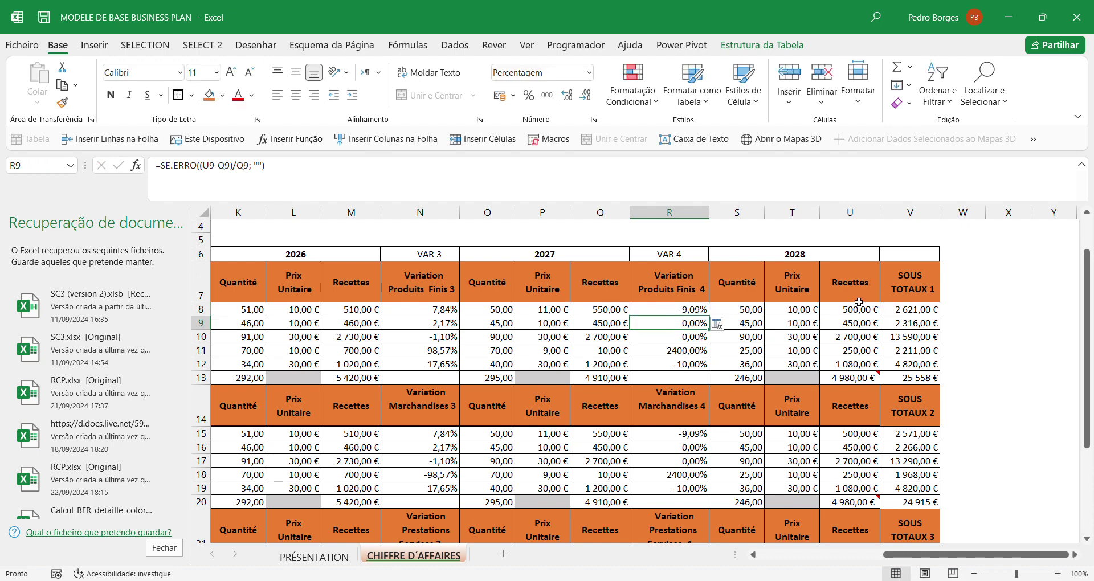
pyautogui.doubleClick(704, 311)
pyautogui.press('Return')
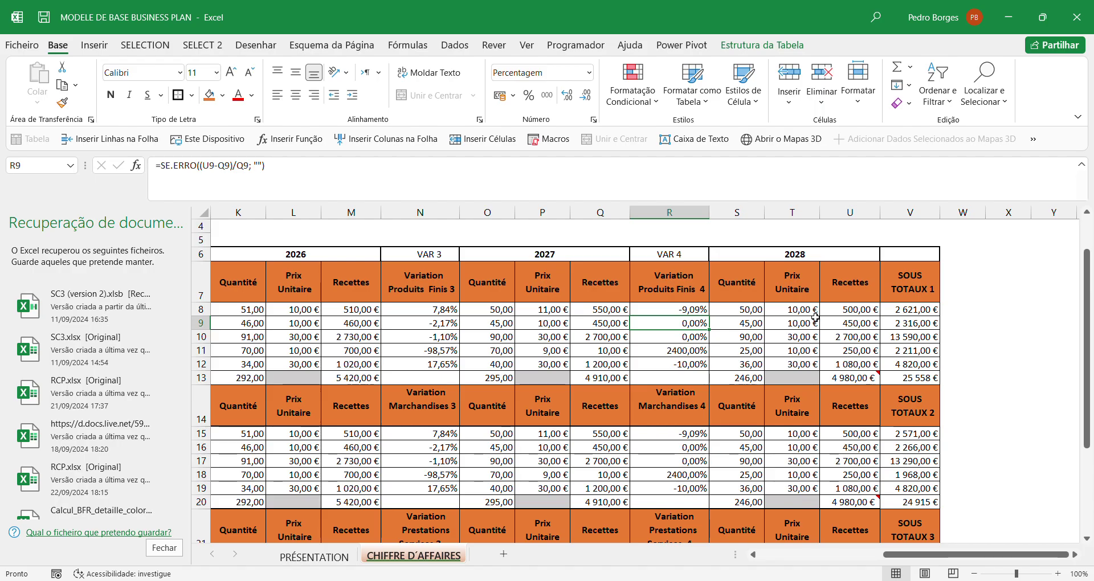
# Step: Compare Produit A's 2027 quantity and unit price with its 2028 receipts and the VAR 4 result in R8
pyautogui.click(501, 310)
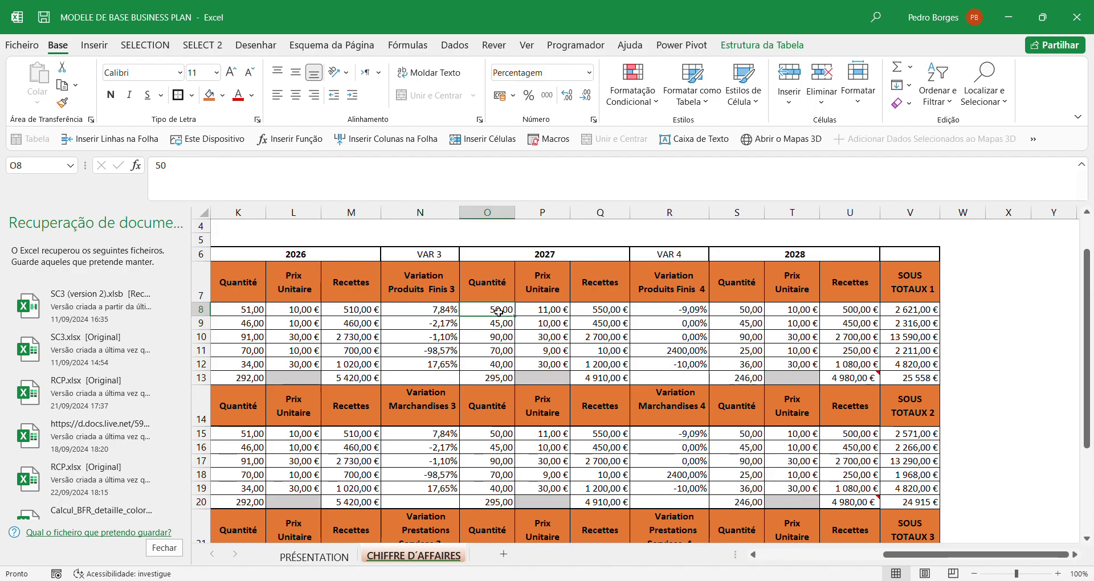
pyautogui.click(841, 313)
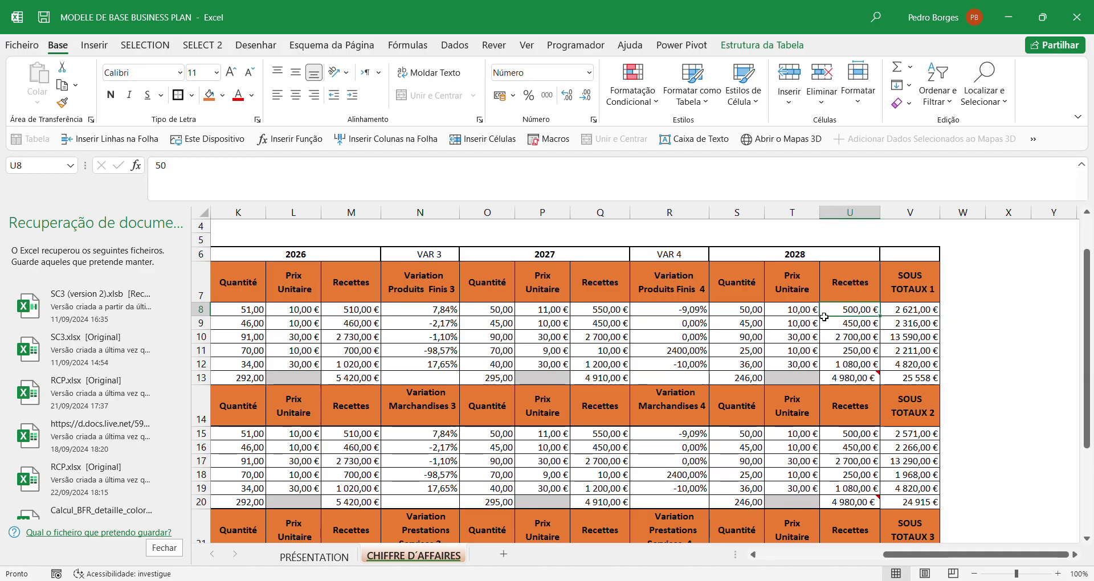
pyautogui.click(560, 312)
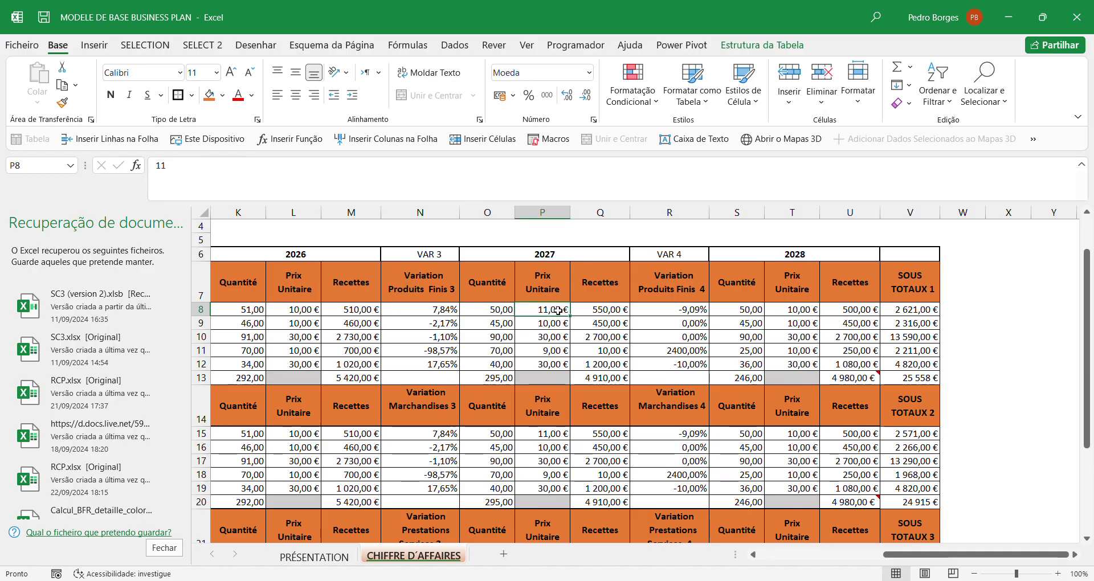
pyautogui.click(678, 313)
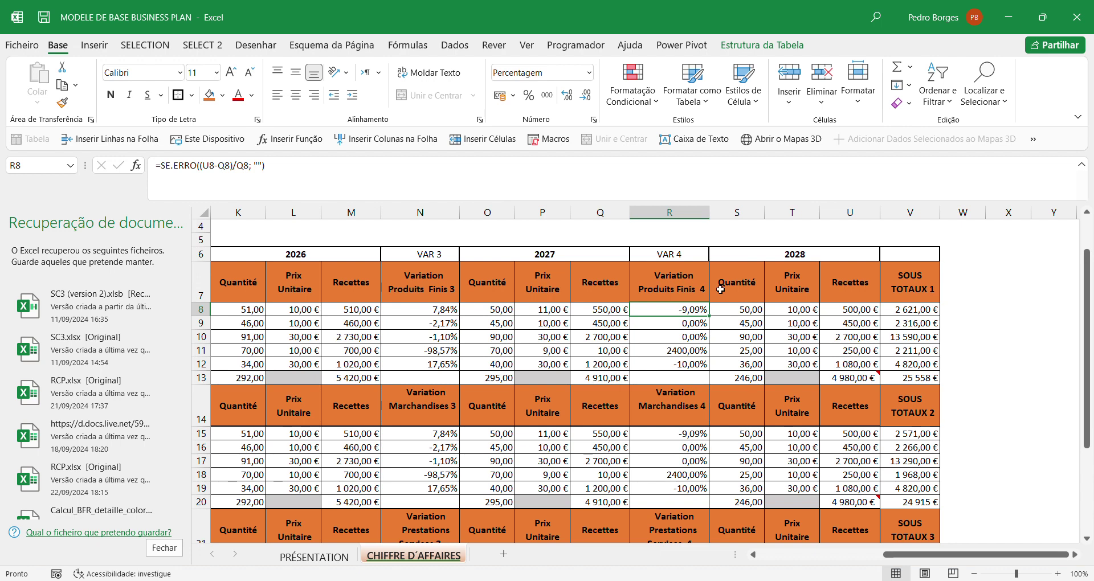
# Step: Inspect the Variation Produits Finis 1 formula in F9 on the Produduit B row
pyautogui.moveTo(940, 557); pyautogui.dragTo(797, 577)
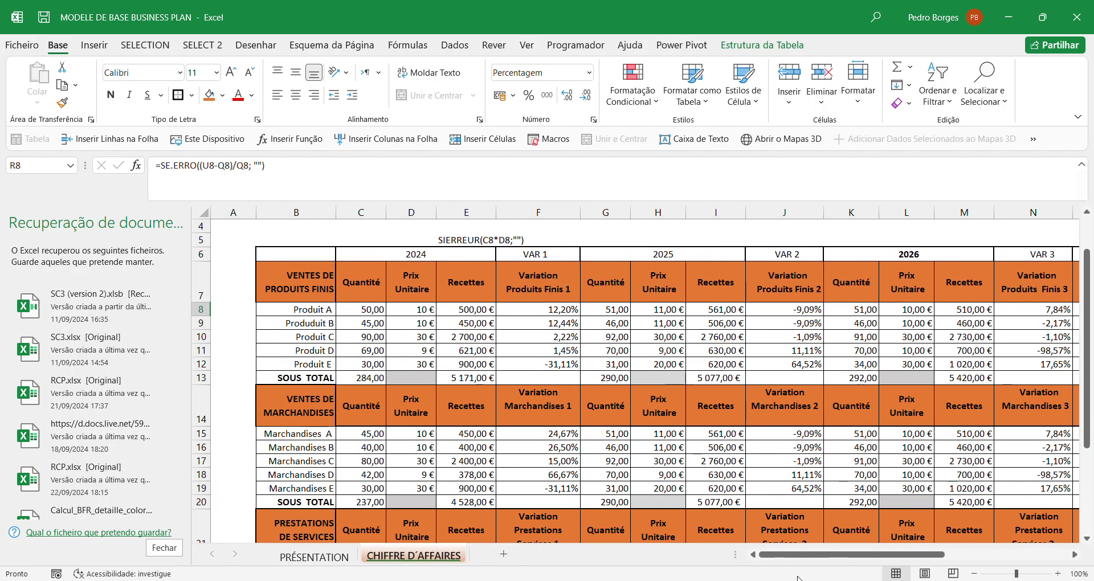
pyautogui.doubleClick(563, 326)
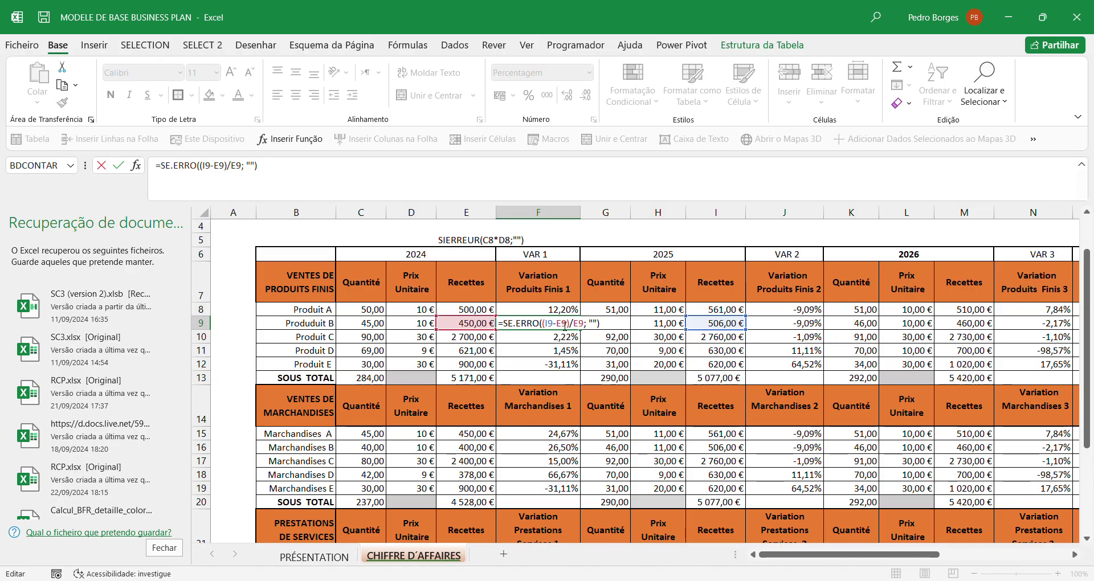
pyautogui.press('Return')
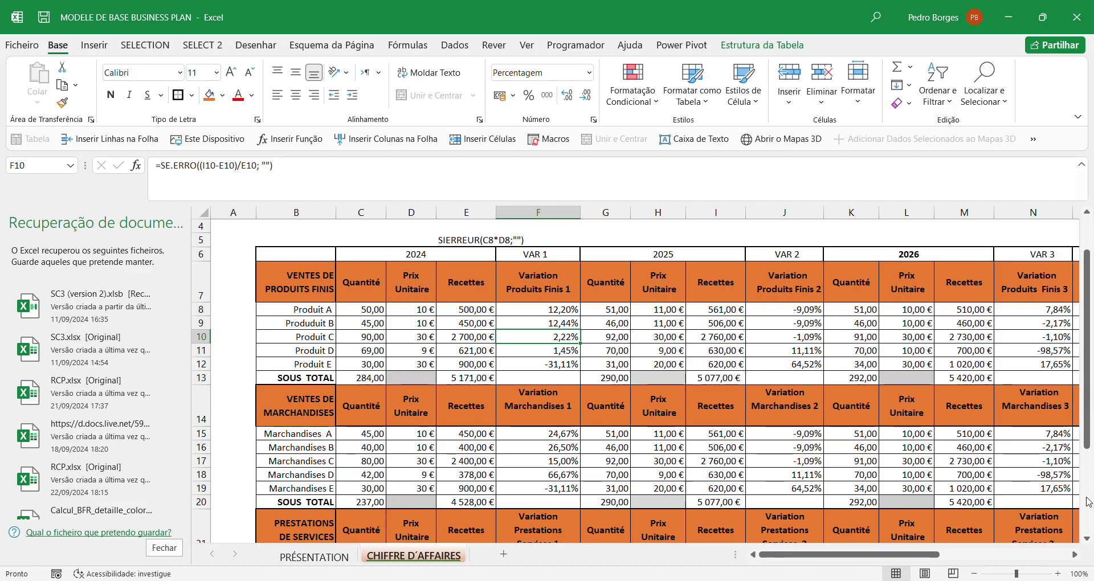
pyautogui.scroll(-3, 1085, 399)
pyautogui.scroll(3, 1077, 393)
pyautogui.scroll(1, 1075, 391)
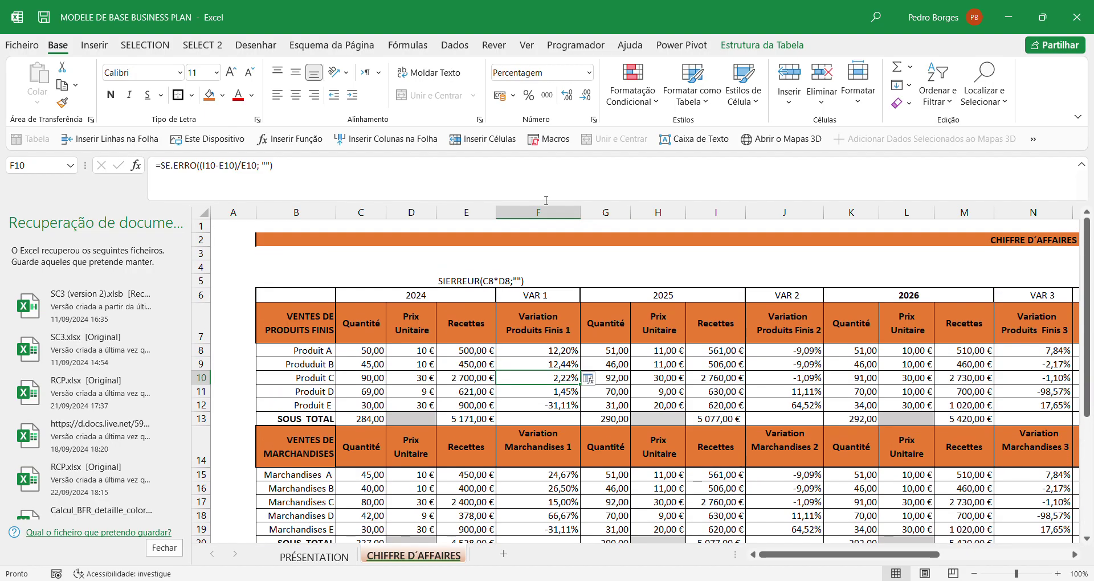
# Step: Delete the SIERREUR(C8*D8;"") explanatory note from E5 above the table
pyautogui.click(491, 294)
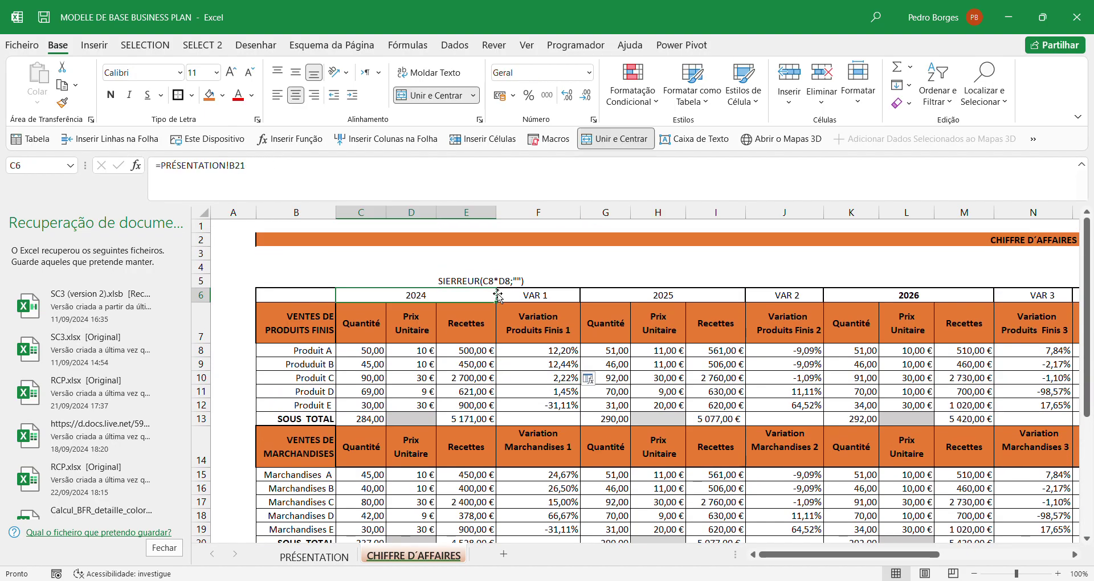
pyautogui.click(478, 282)
pyautogui.hotkey('shift', 'Right')
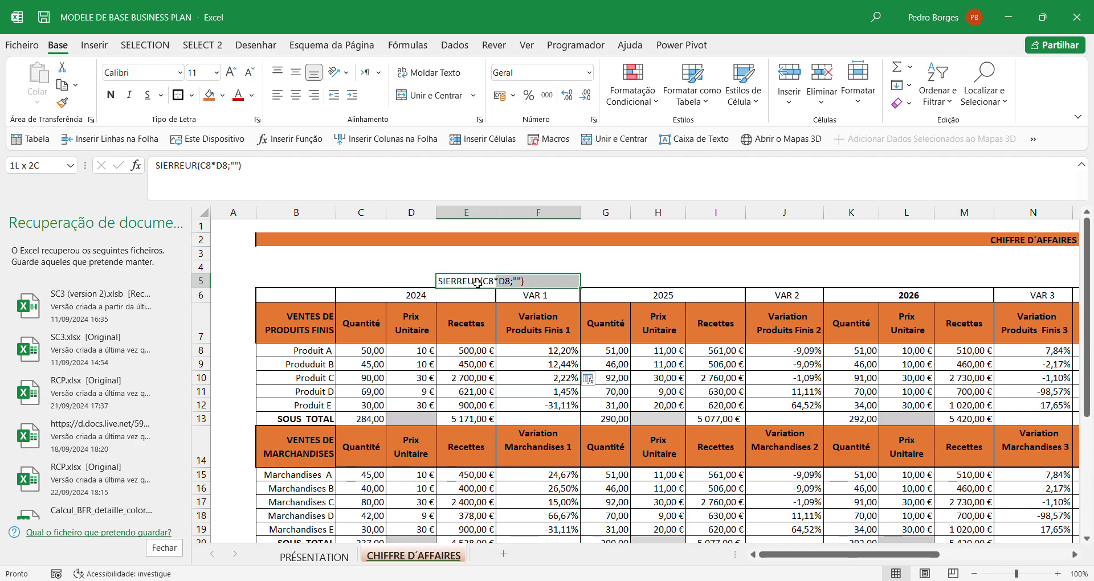
pyautogui.press('Delete')
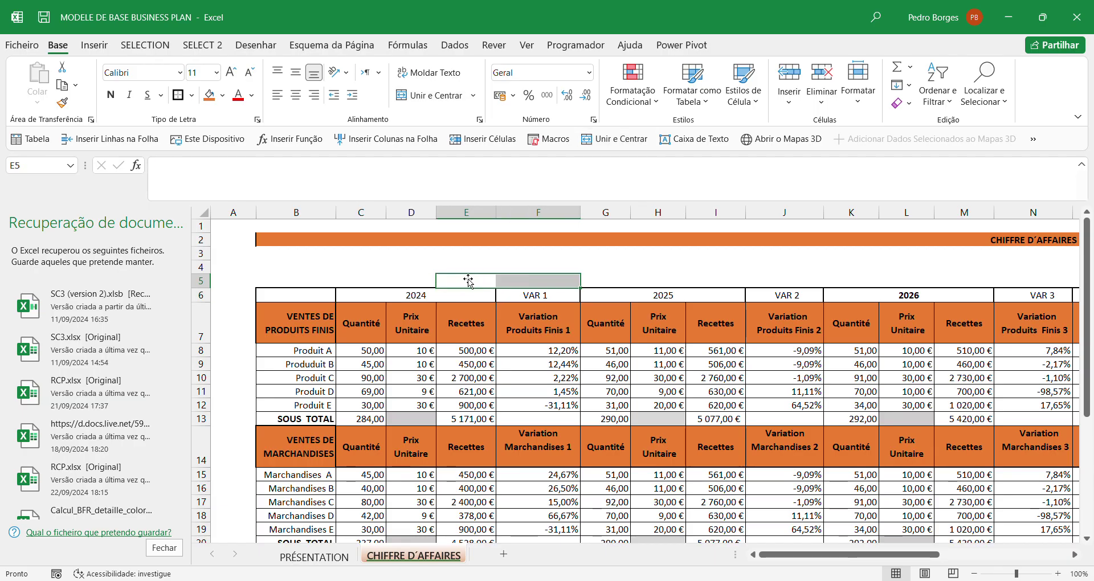
pyautogui.click(422, 267)
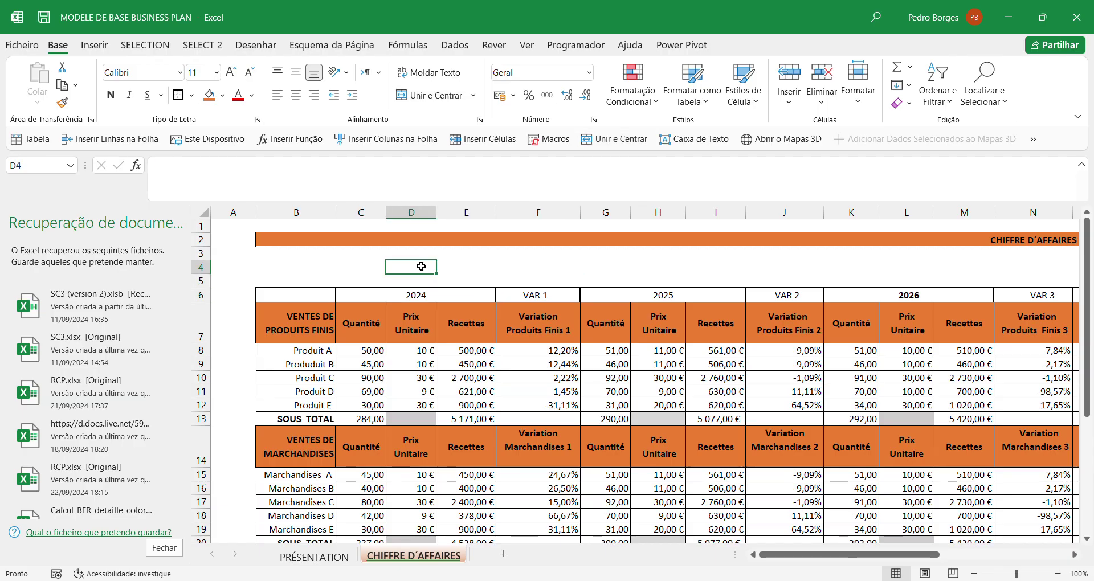
# Step: Review the 2025 Prix Unitaire column, checking the unit prices in H9 and H8
pyautogui.click(431, 318)
pyautogui.click(647, 333)
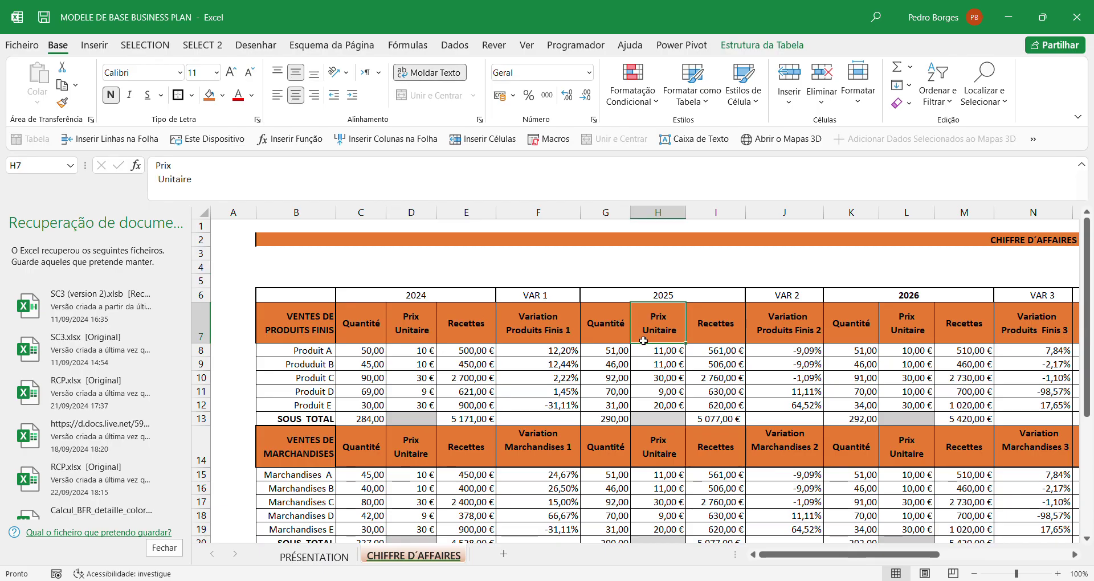
pyautogui.click(664, 365)
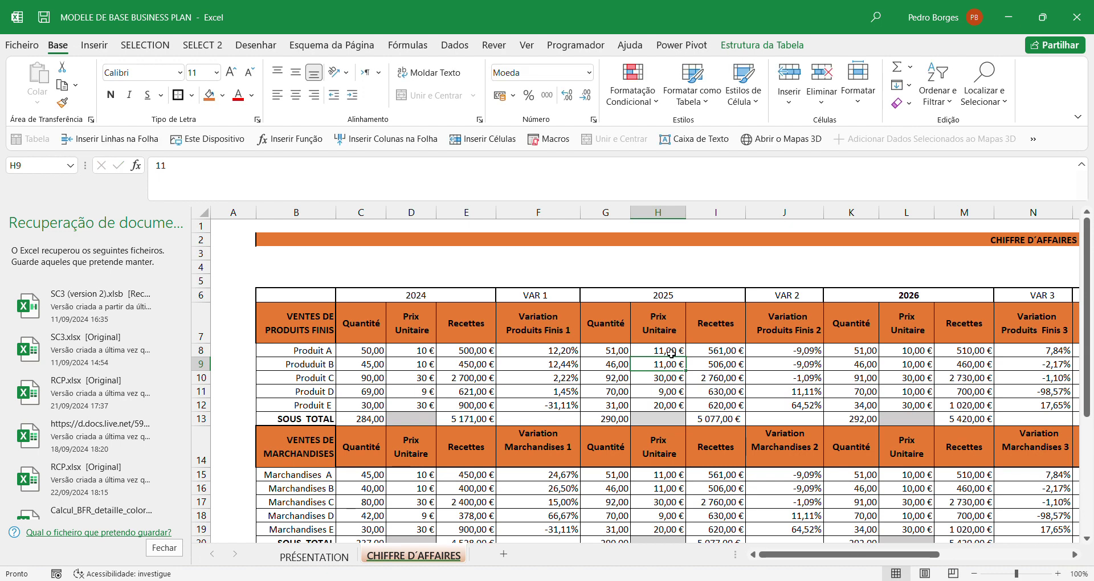
pyautogui.click(677, 351)
# Step: Write the temporary note IPC in F3, clear it, and return to Produit A's 2025 unit price in H8
pyautogui.click(539, 256)
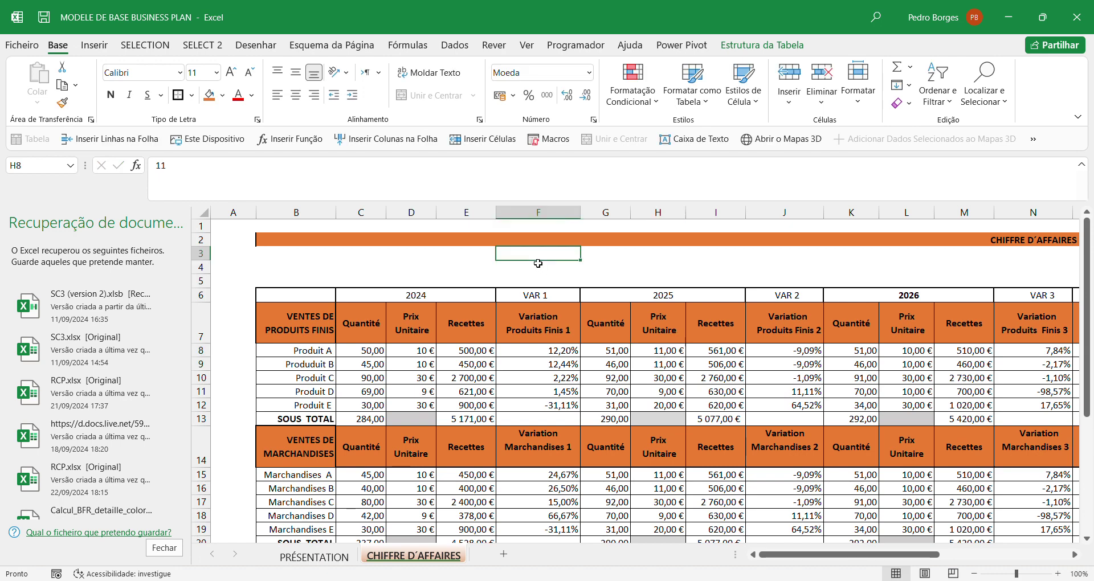
pyautogui.write('I')
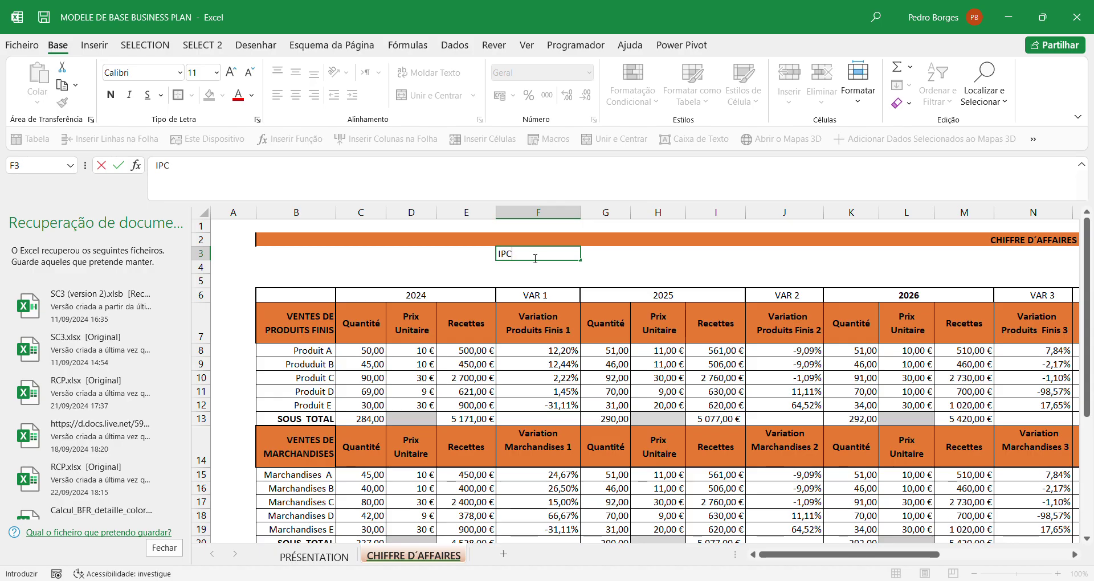
pyautogui.press('BackSpace')
pyautogui.click(675, 355)
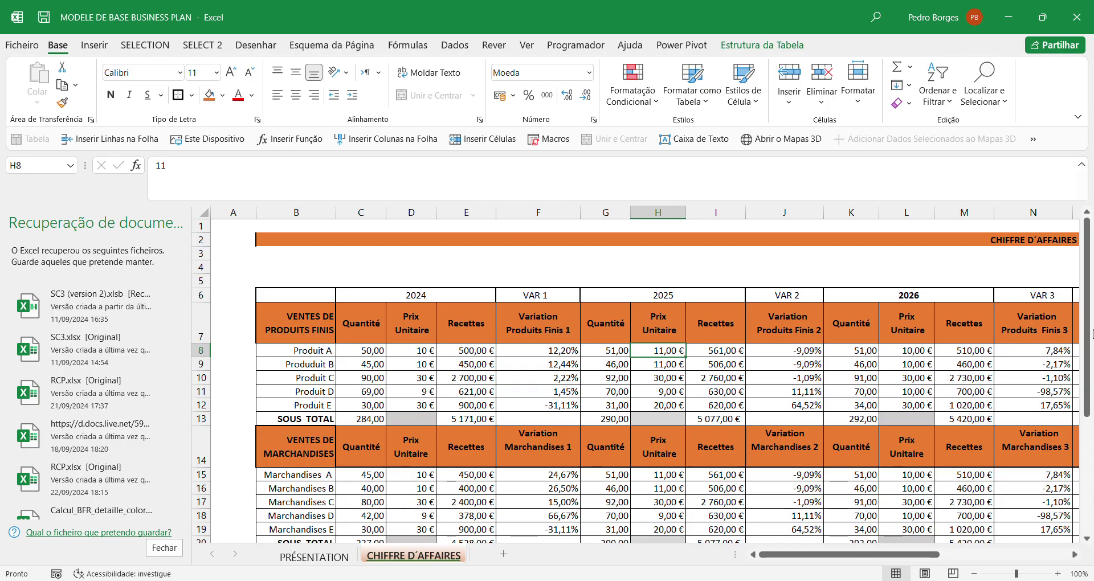
# Step: Check the base year in cell B21 of the PRÉSENTATION sheet
pyautogui.scroll(-4, 1090, 353)
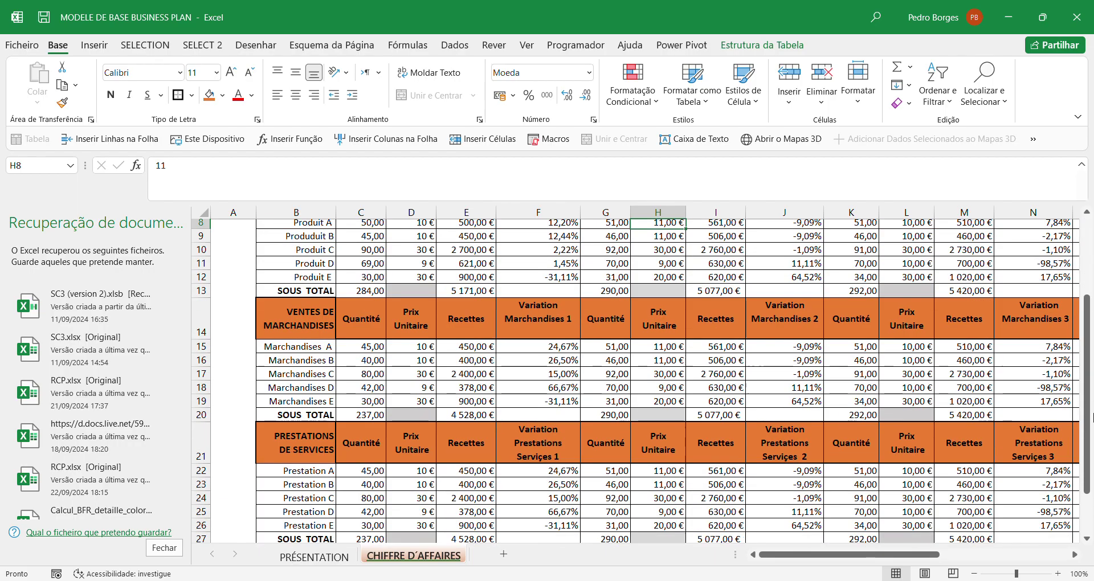
pyautogui.scroll(3, 1077, 324)
pyautogui.scroll(1, 1077, 323)
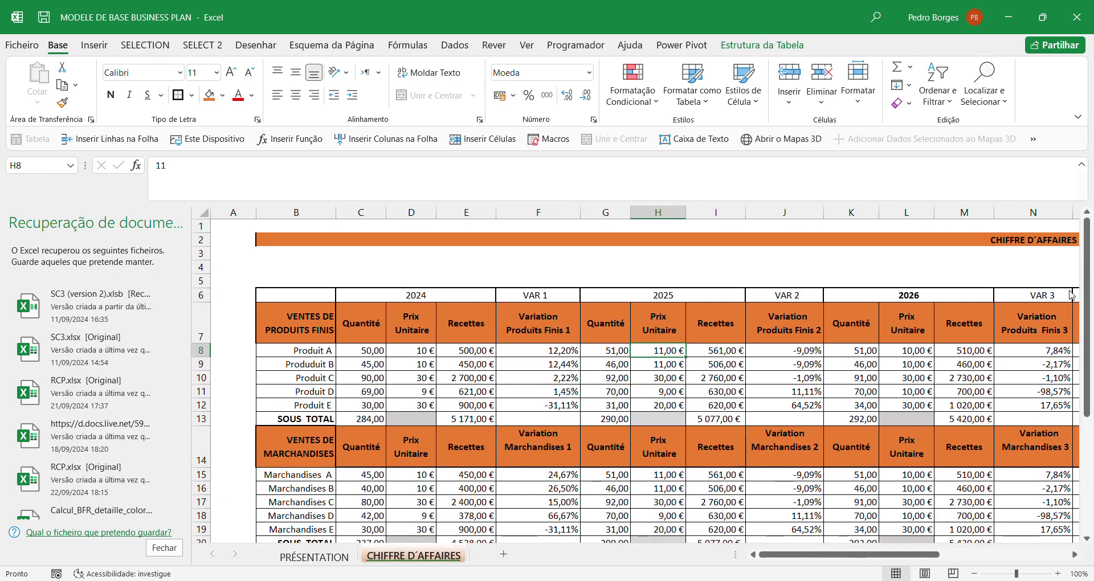
pyautogui.click(334, 559)
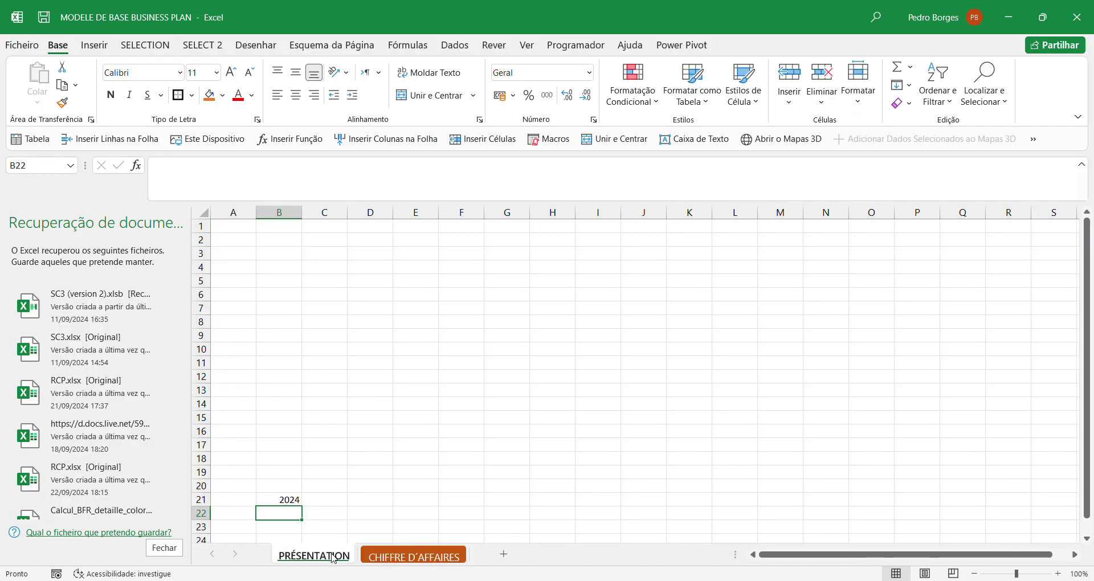
pyautogui.click(291, 501)
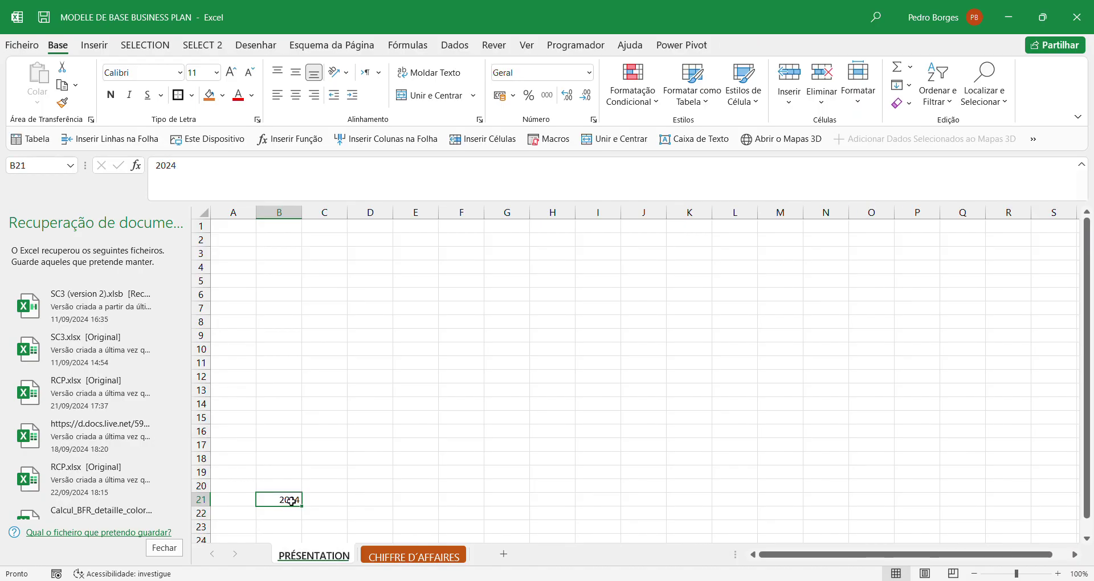
# Step: Inspect the 2024 year header formula in C6 of CHIFFRE D'AFFAIRES and recheck its source cell on the PRÉSENTATION sheet
pyautogui.click(399, 556)
pyautogui.click(438, 301)
pyautogui.doubleClick(438, 301)
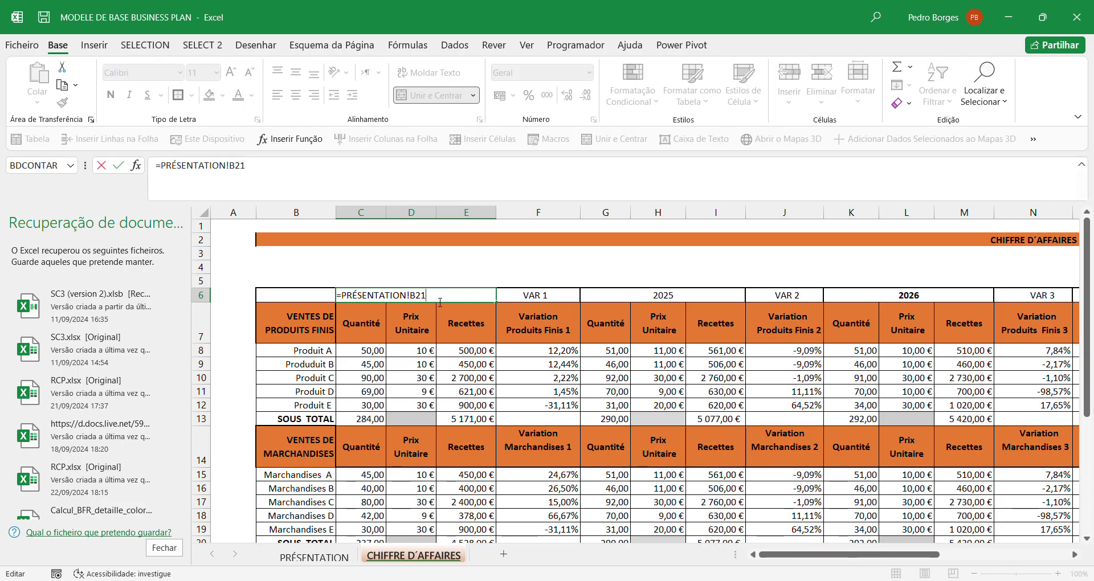
pyautogui.press('Return')
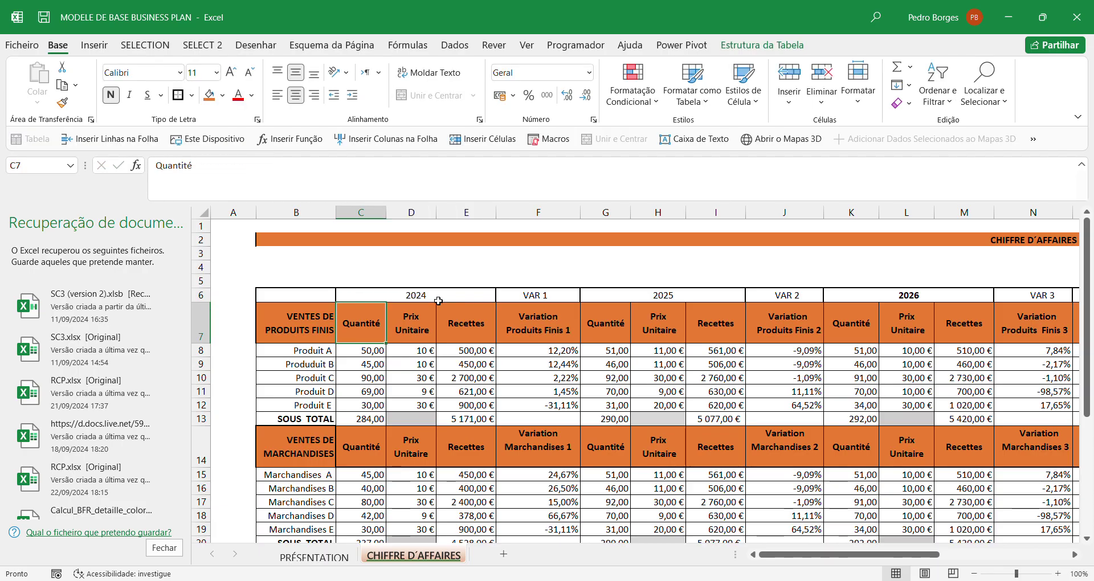
pyautogui.click(341, 557)
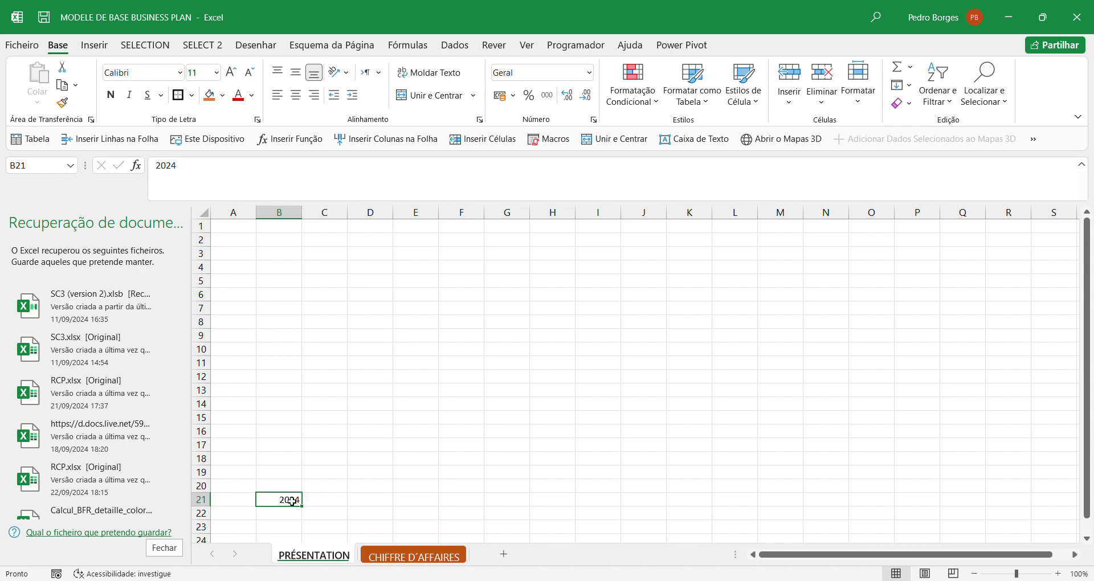
pyautogui.click(425, 554)
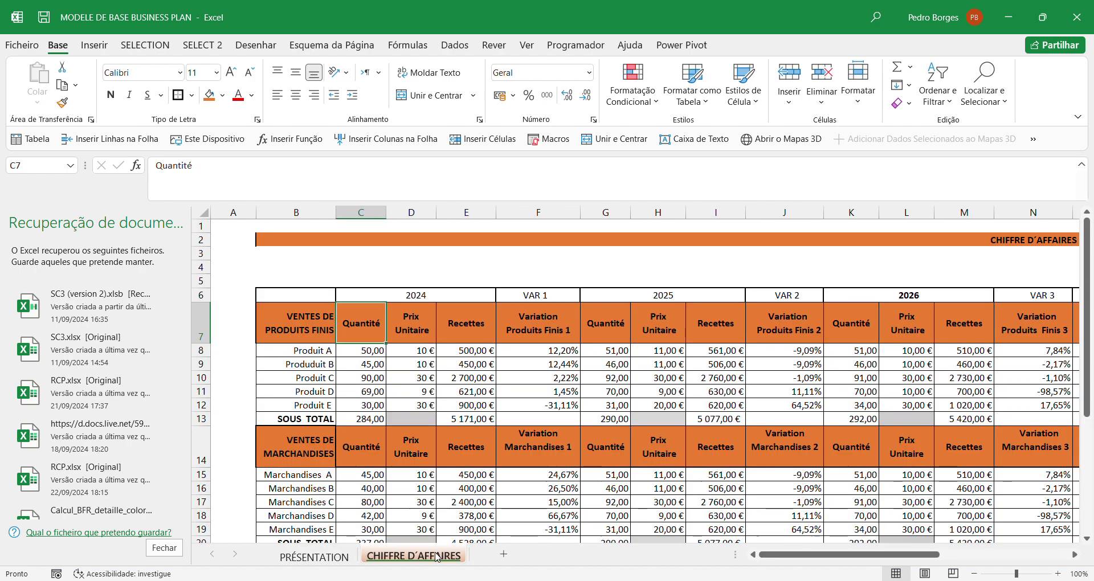
# Step: Inspect the 2025 year header formula in G6 above the Produits Finis table, leaving it as it is
pyautogui.click(643, 298)
pyautogui.write('=C6+1')
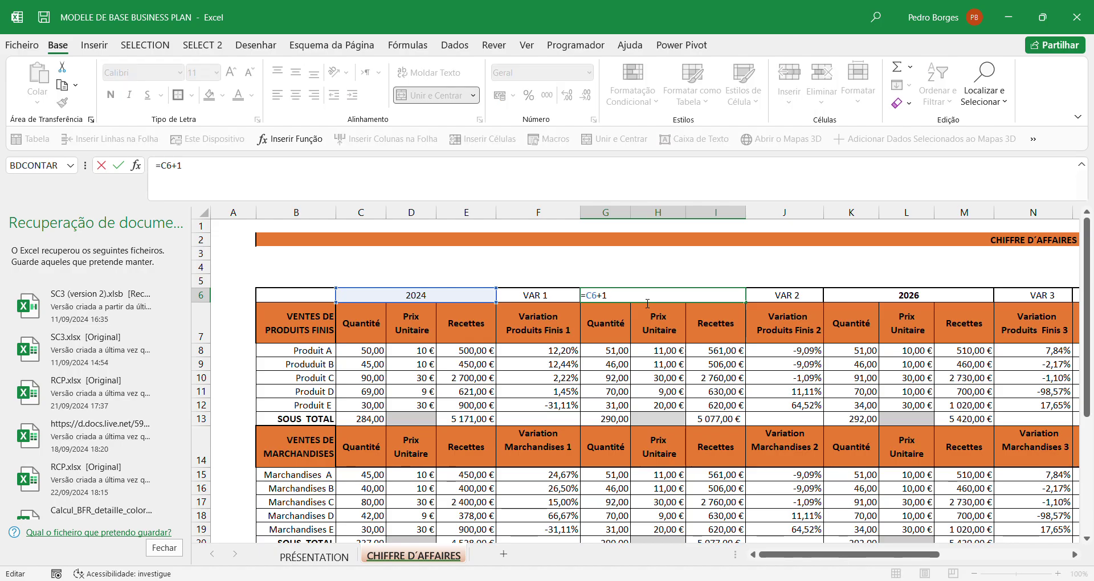
pyautogui.press('Return')
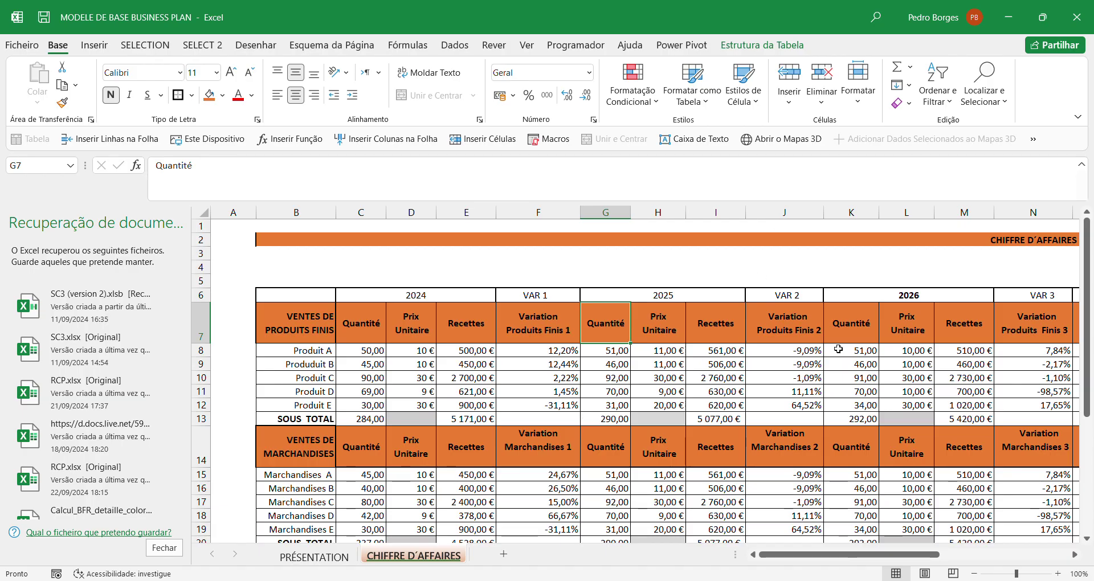
pyautogui.click(314, 557)
pyautogui.click(382, 554)
pyautogui.scroll(-3, 1091, 387)
pyautogui.scroll(3, 1077, 381)
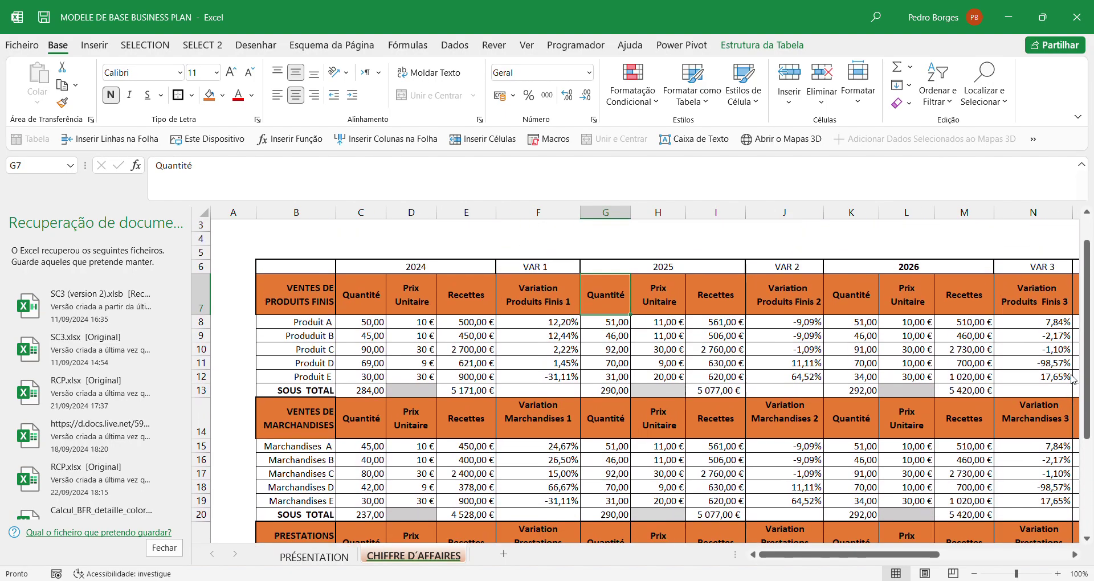
pyautogui.scroll(1, 1073, 380)
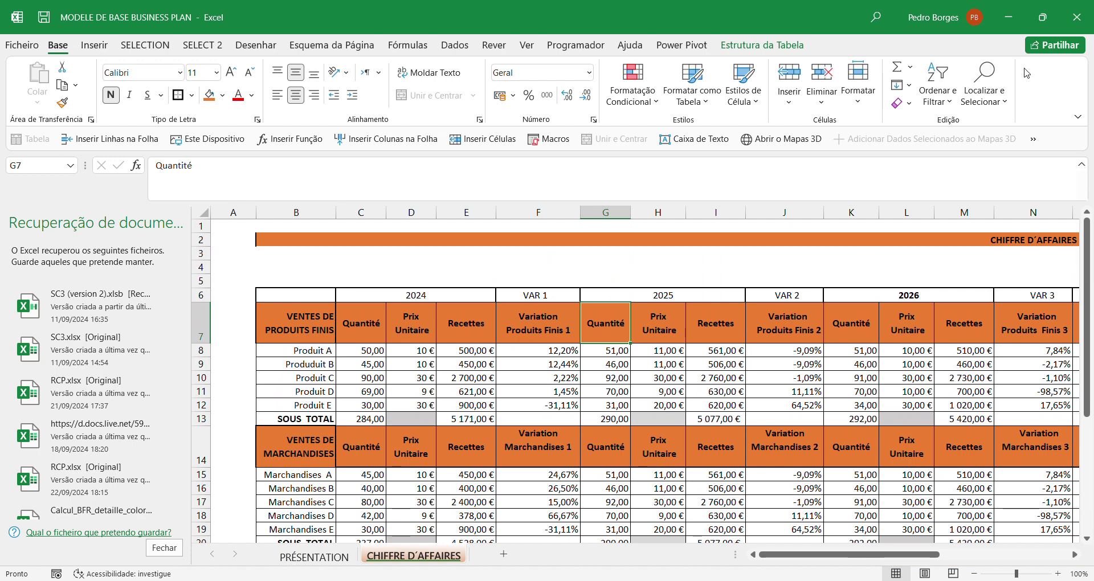